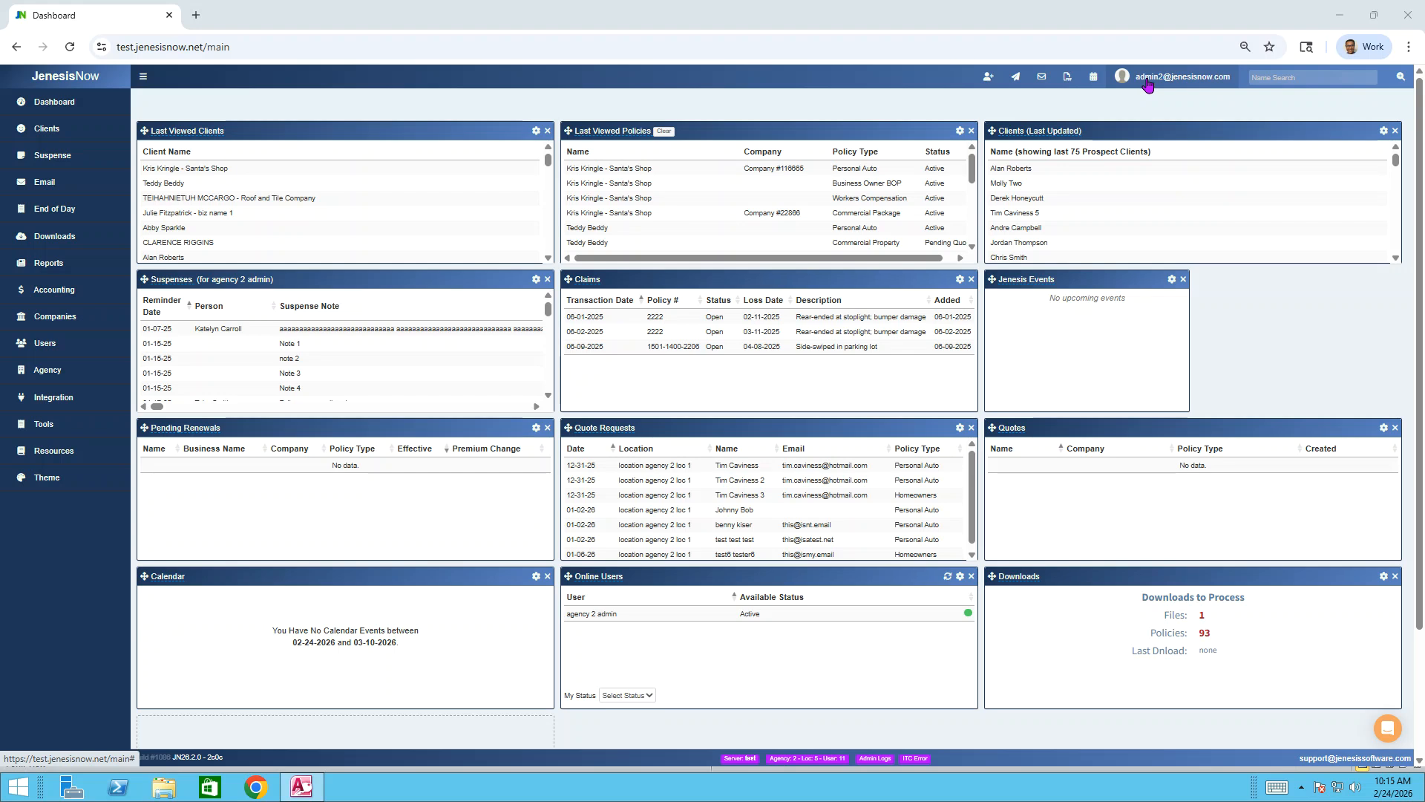
Step: Open the signed-in user's profile and examine the User Account Info fields, including pay rate, end date and password
{"action": "left_click", "coordinate": [1147, 84]}
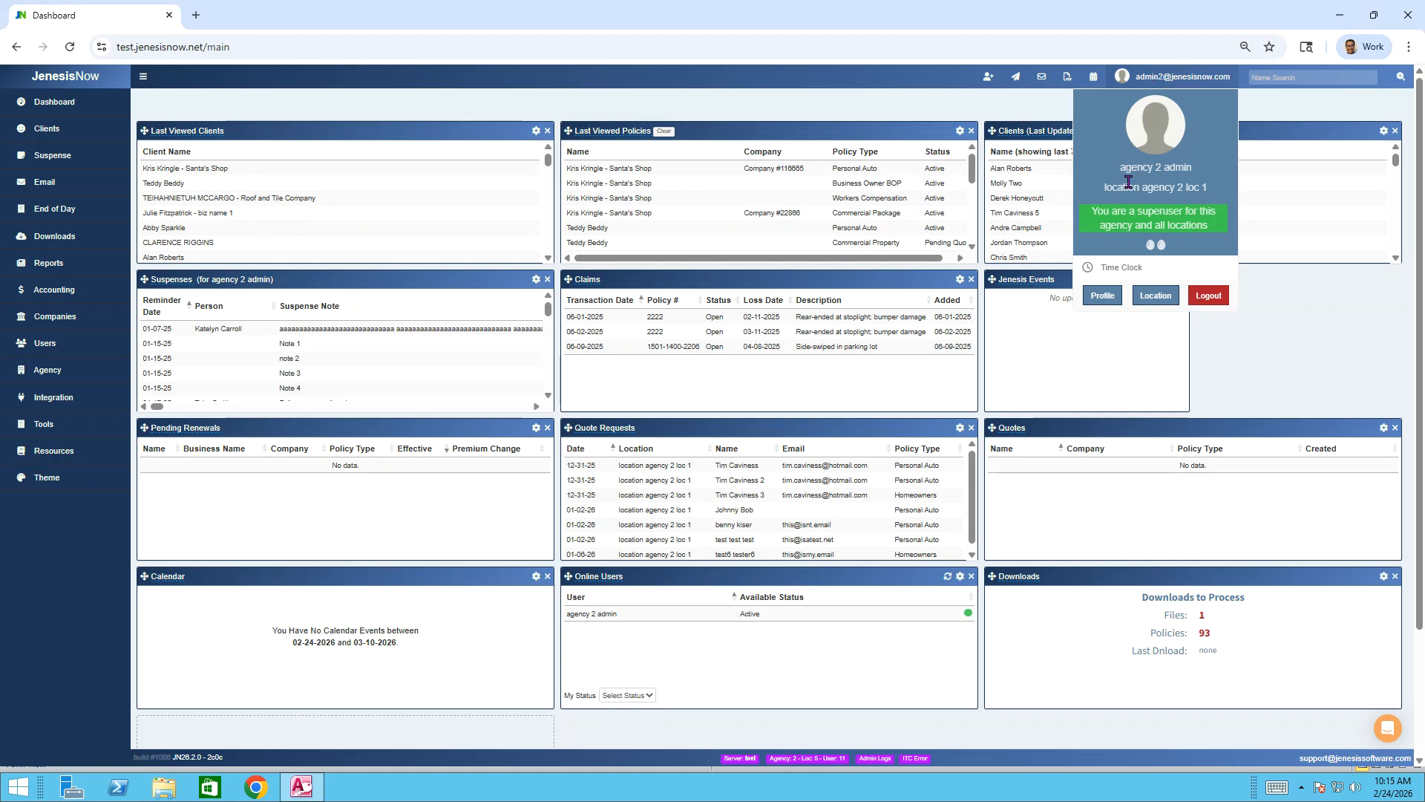
{"action": "left_click", "coordinate": [1103, 303]}
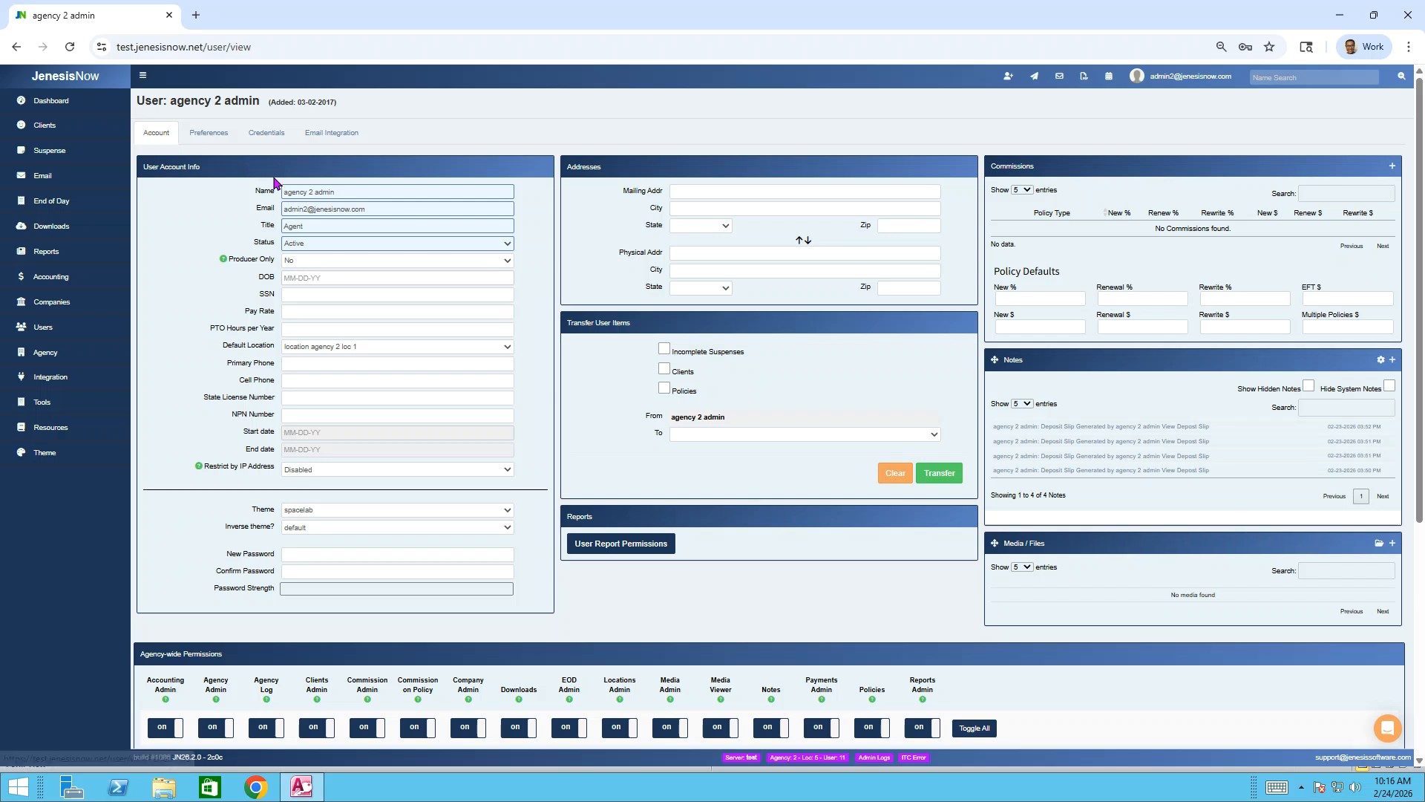
{"action": "left_click", "coordinate": [305, 314]}
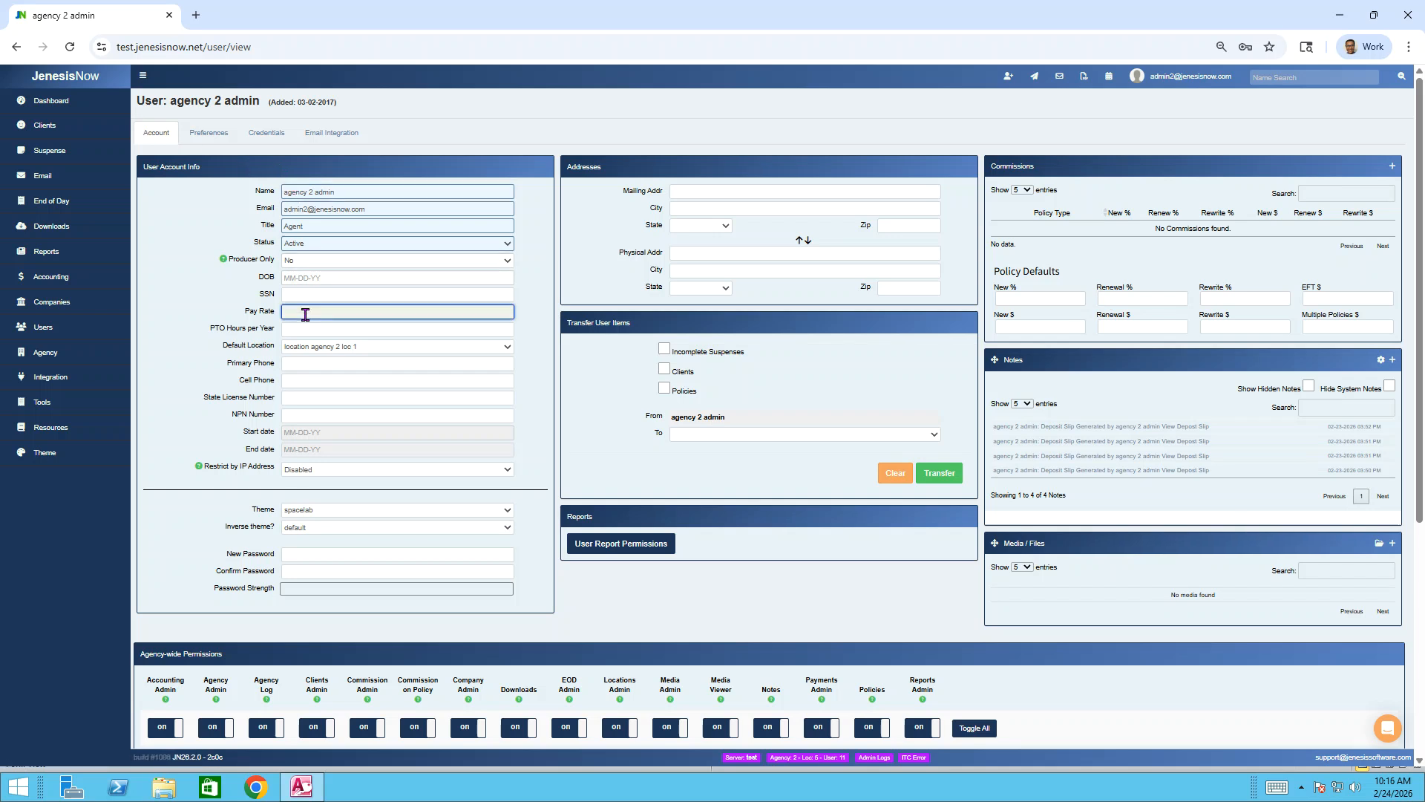
{"action": "left_click", "coordinate": [335, 444]}
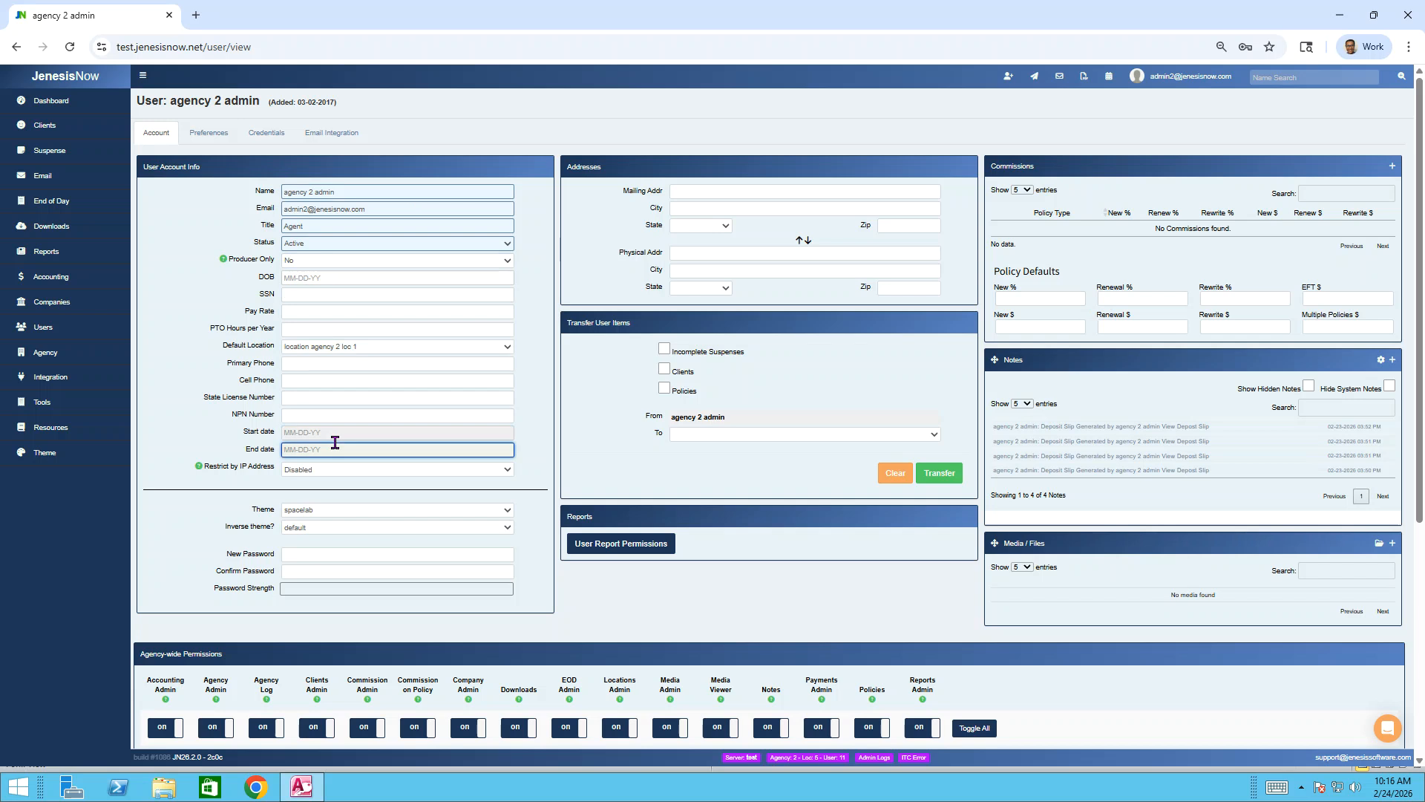
{"action": "left_click", "coordinate": [346, 567]}
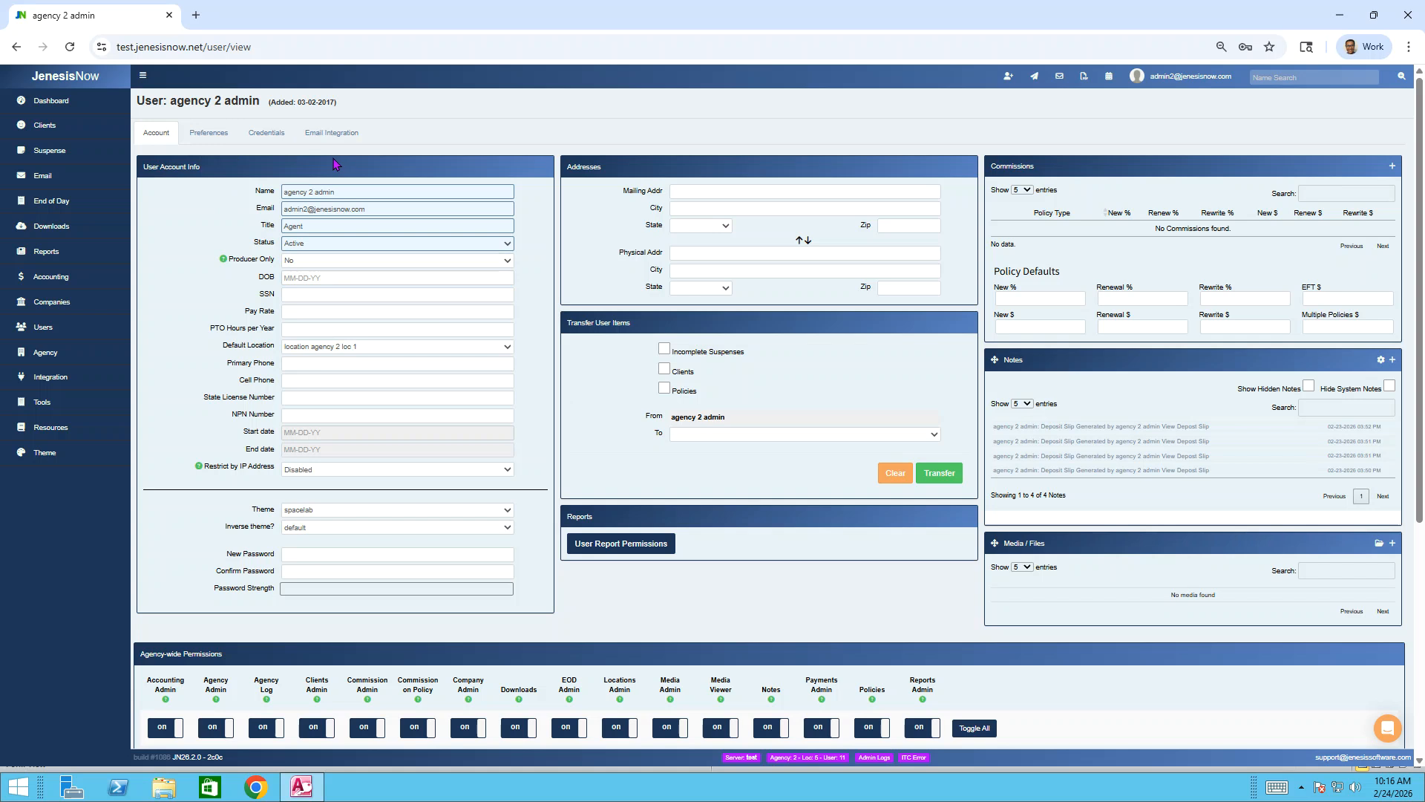
Step: Delete the saved user signature from the profile's preferences and confirm the deletion
{"action": "left_click", "coordinate": [210, 136]}
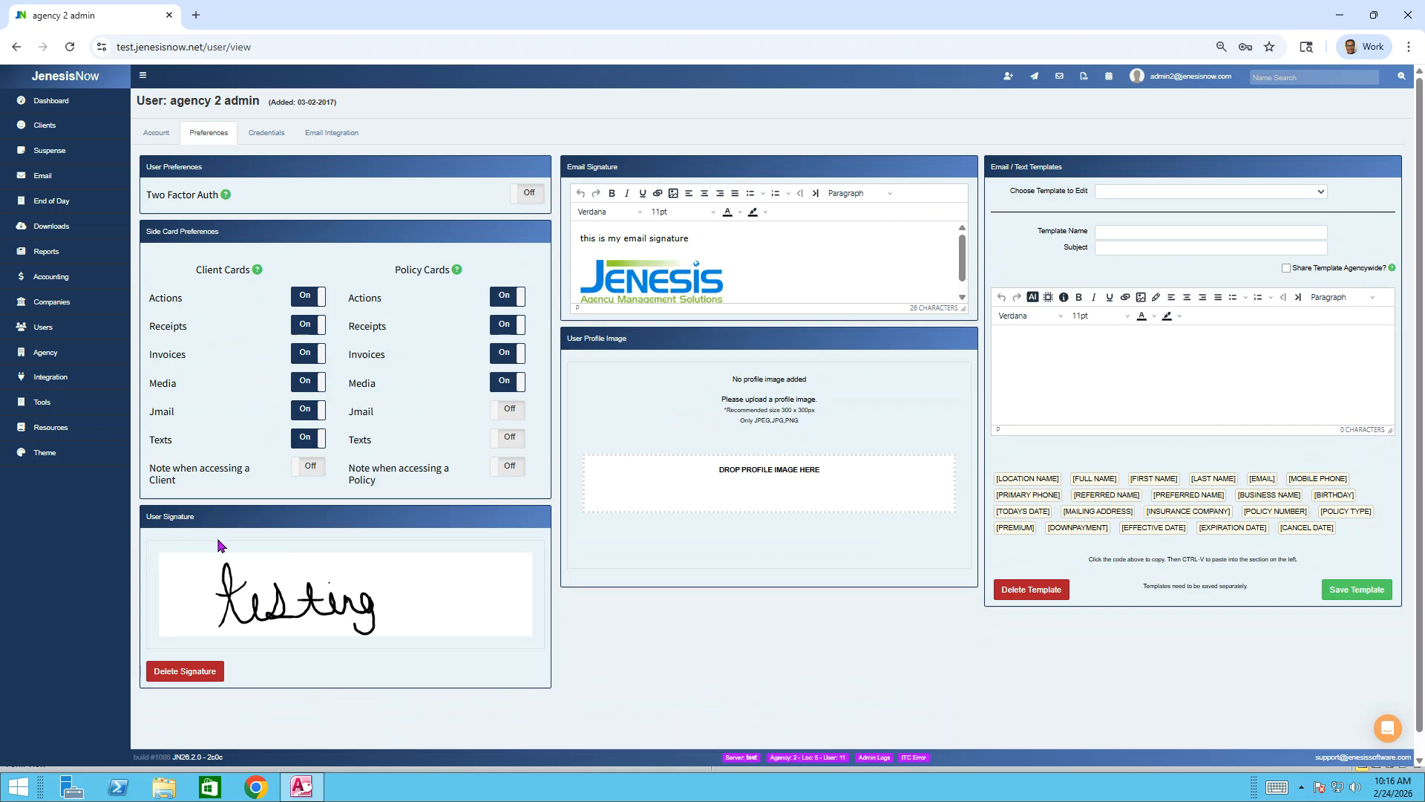
{"action": "left_click", "coordinate": [174, 674]}
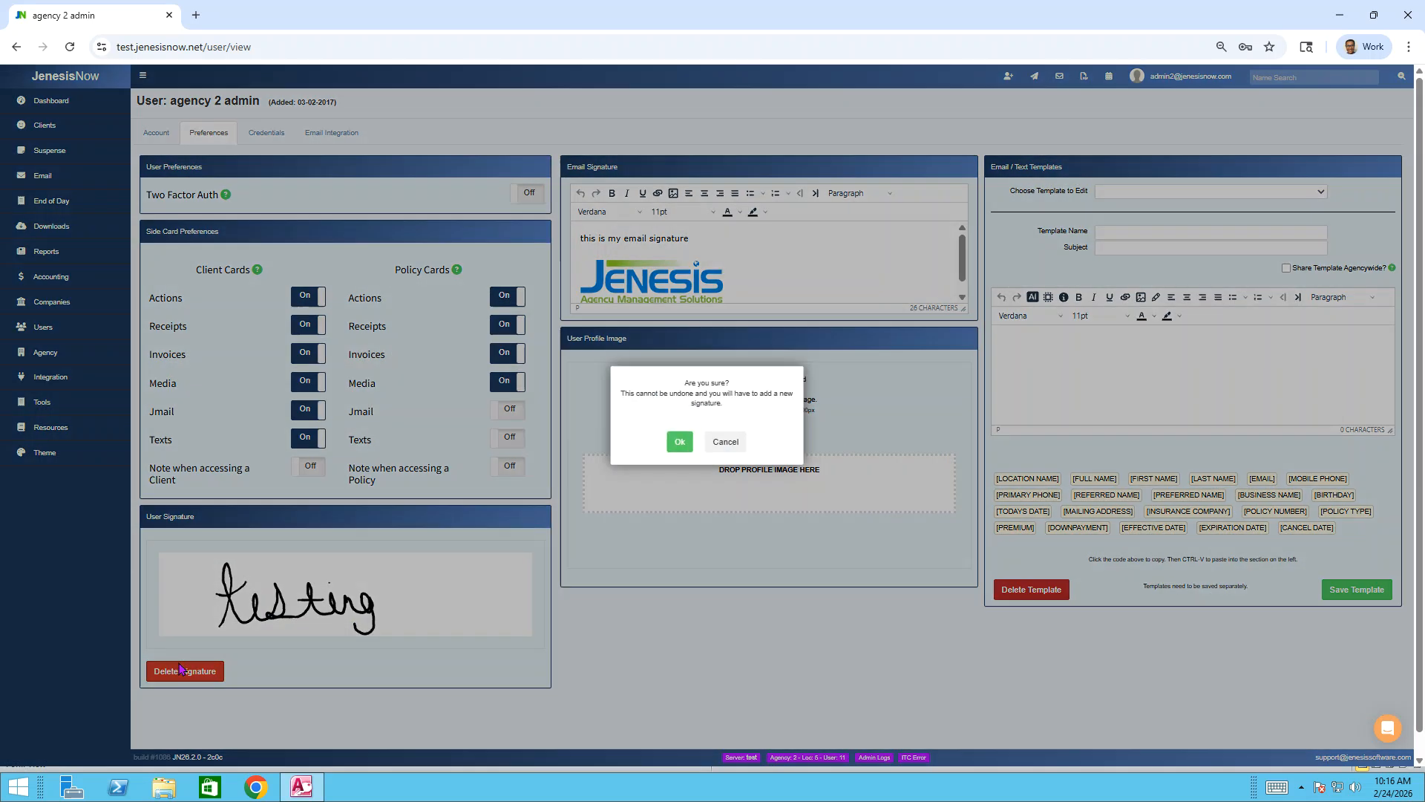
{"action": "left_click", "coordinate": [680, 442]}
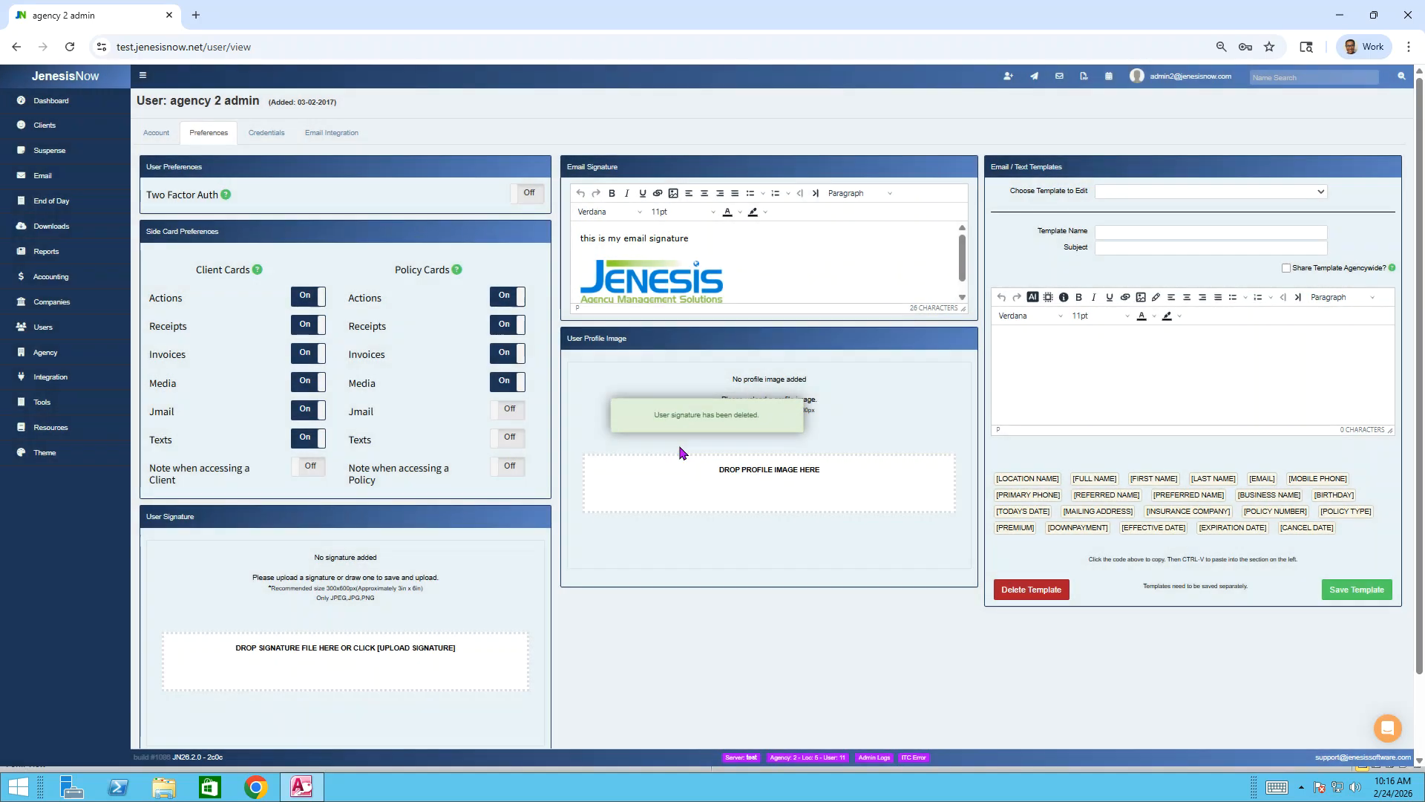
Step: Draw a new freehand user signature, download it as an image, and open the downloaded file for a brief check
{"action": "scroll", "coordinate": [1418, 445], "scroll_direction": "down", "scroll_amount": 1}
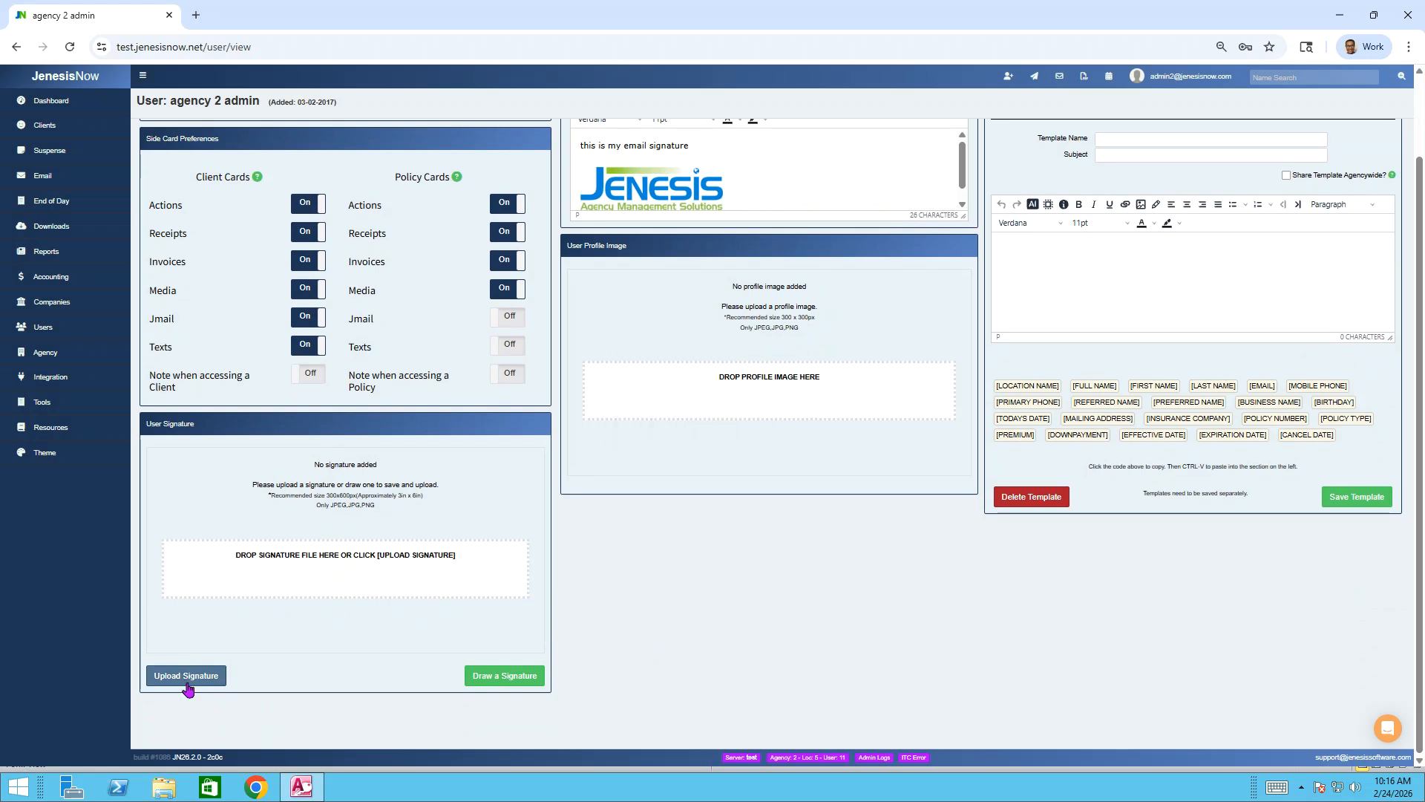
{"action": "left_click", "coordinate": [483, 677]}
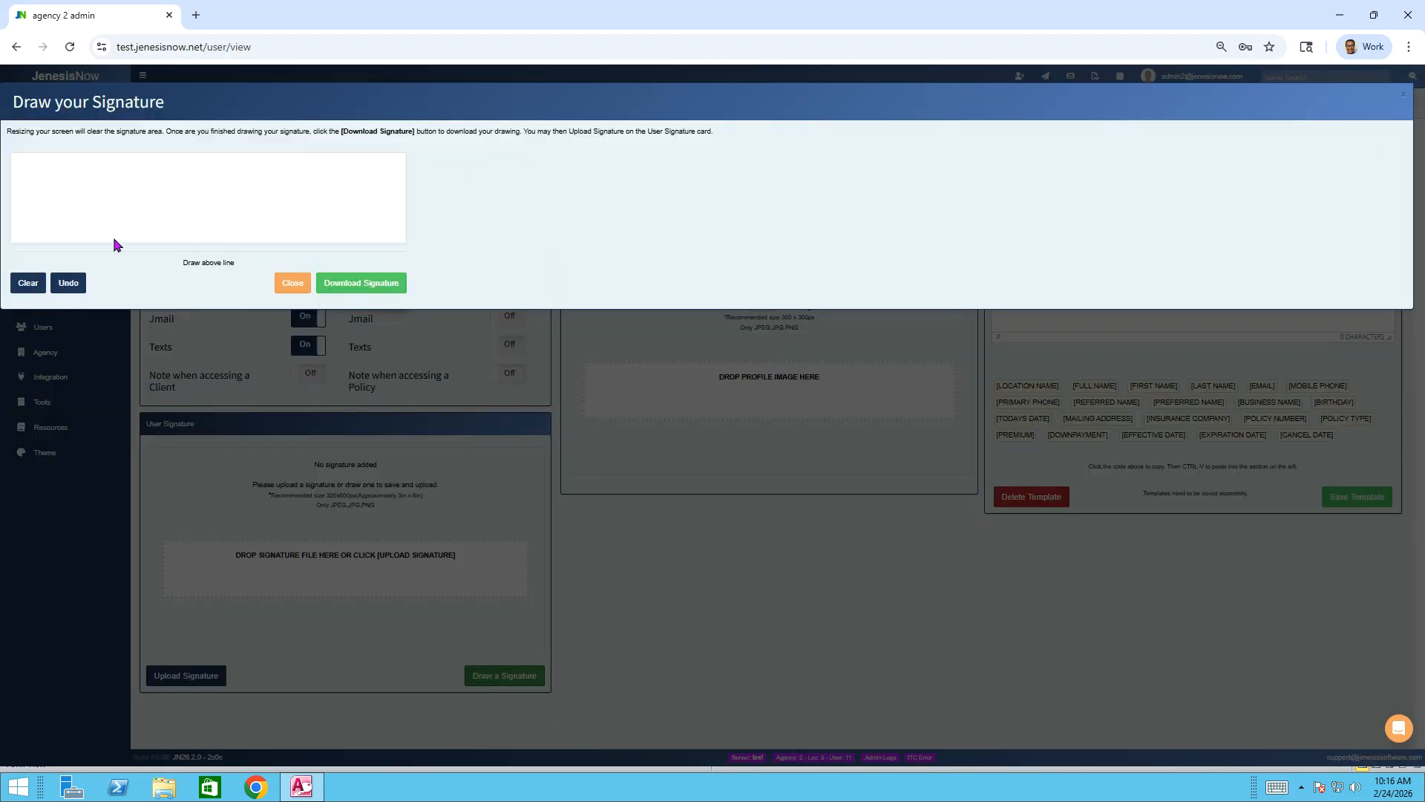
{"action": "mouse_move", "coordinate": [50, 180]}
{"action": "left_mouse_down"}
{"action": "mouse_move", "coordinate": [286, 180]}
{"action": "mouse_move", "coordinate": [239, 199]}
{"action": "left_mouse_up"}
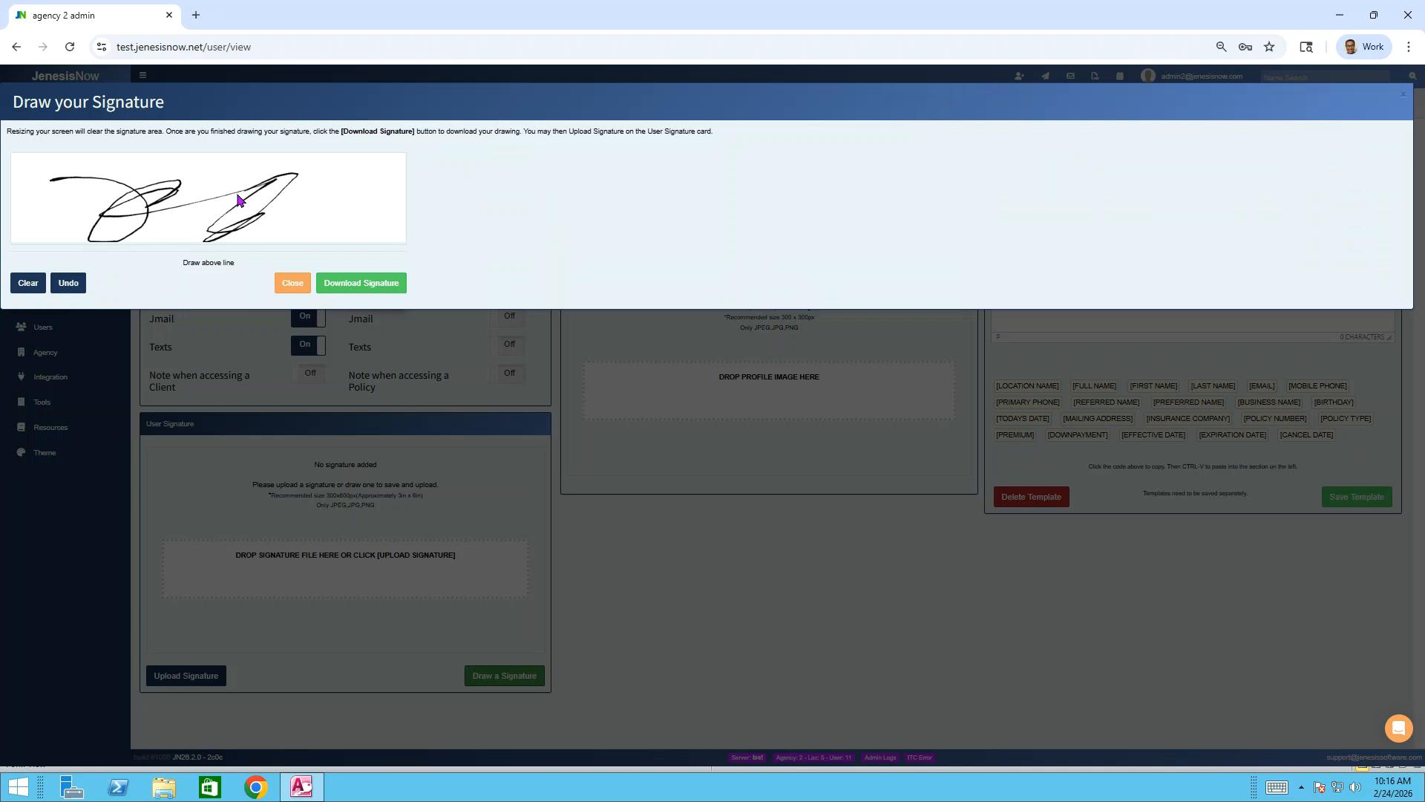
{"action": "left_click", "coordinate": [352, 291]}
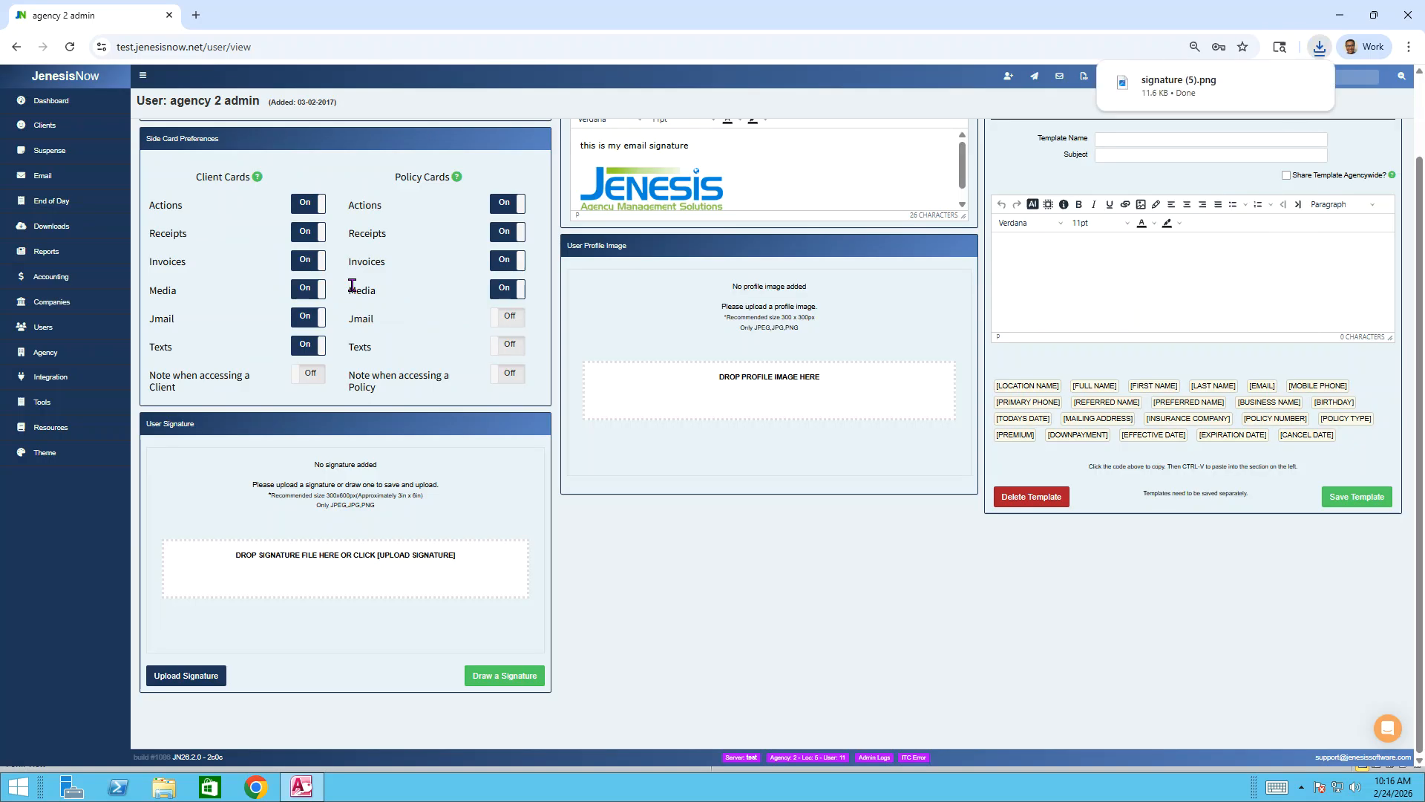
{"action": "left_click", "coordinate": [1167, 92]}
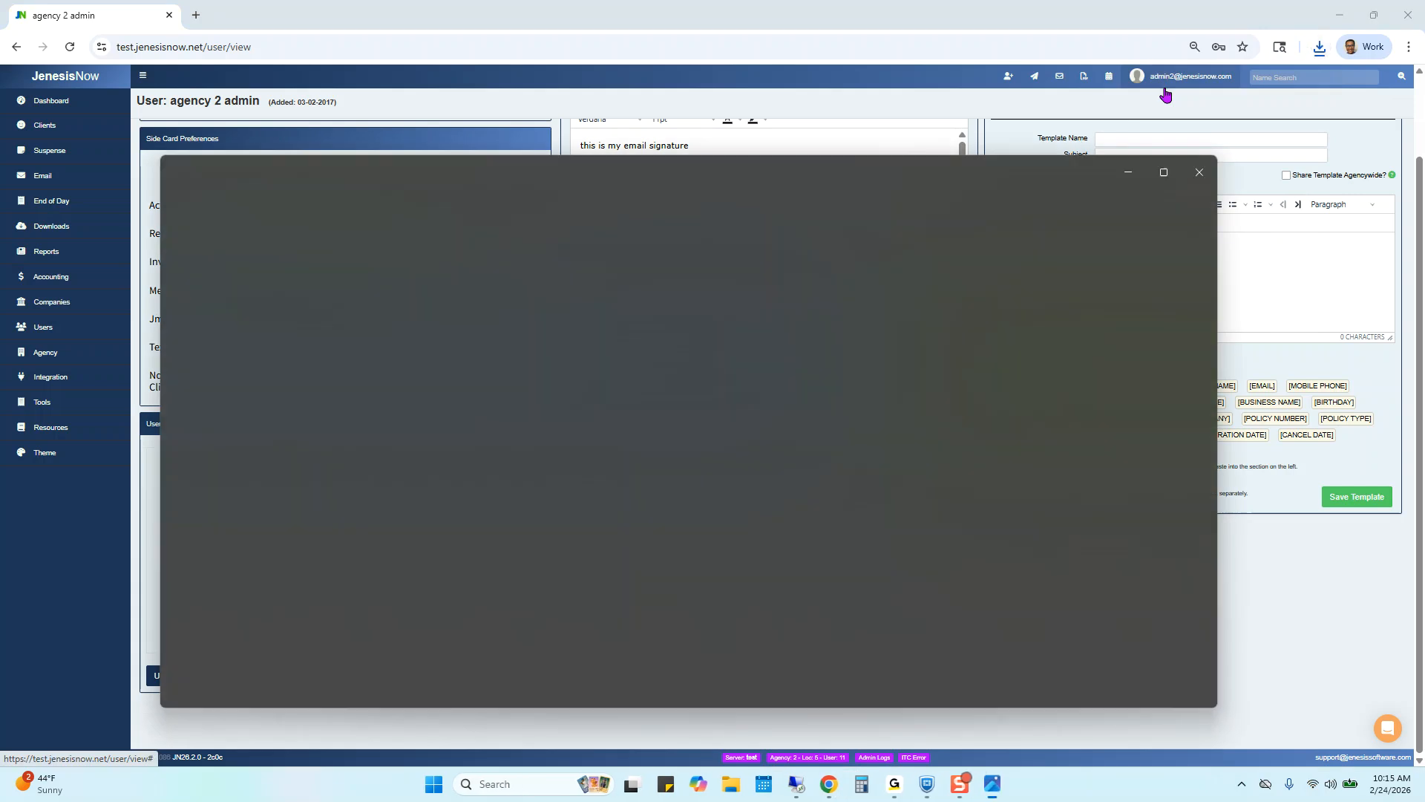
{"action": "left_click", "coordinate": [1204, 177]}
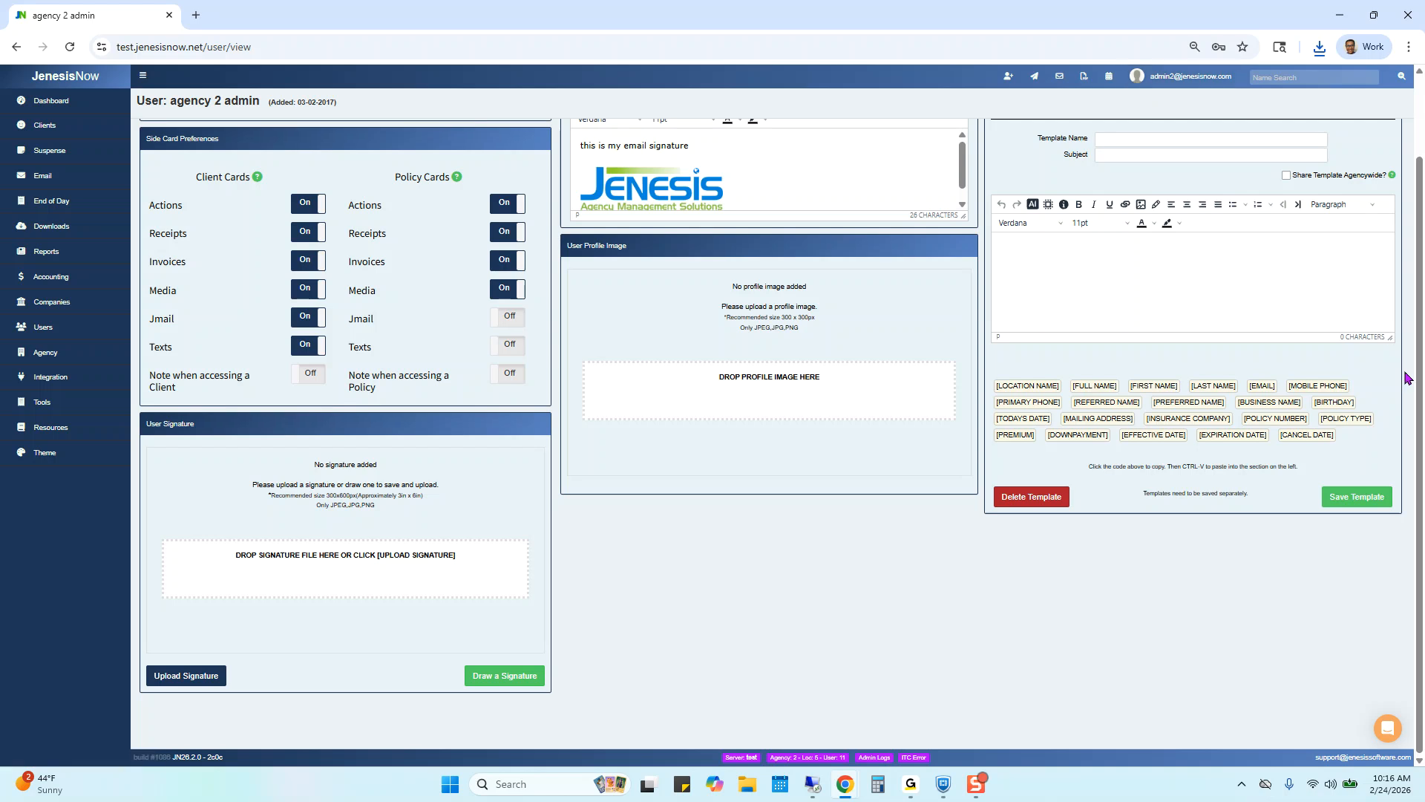
Step: Enter "create" as the name of a new email/text template and "Bill Reminder" as its subject
{"action": "scroll", "coordinate": [1409, 345], "scroll_direction": "up", "scroll_amount": 1}
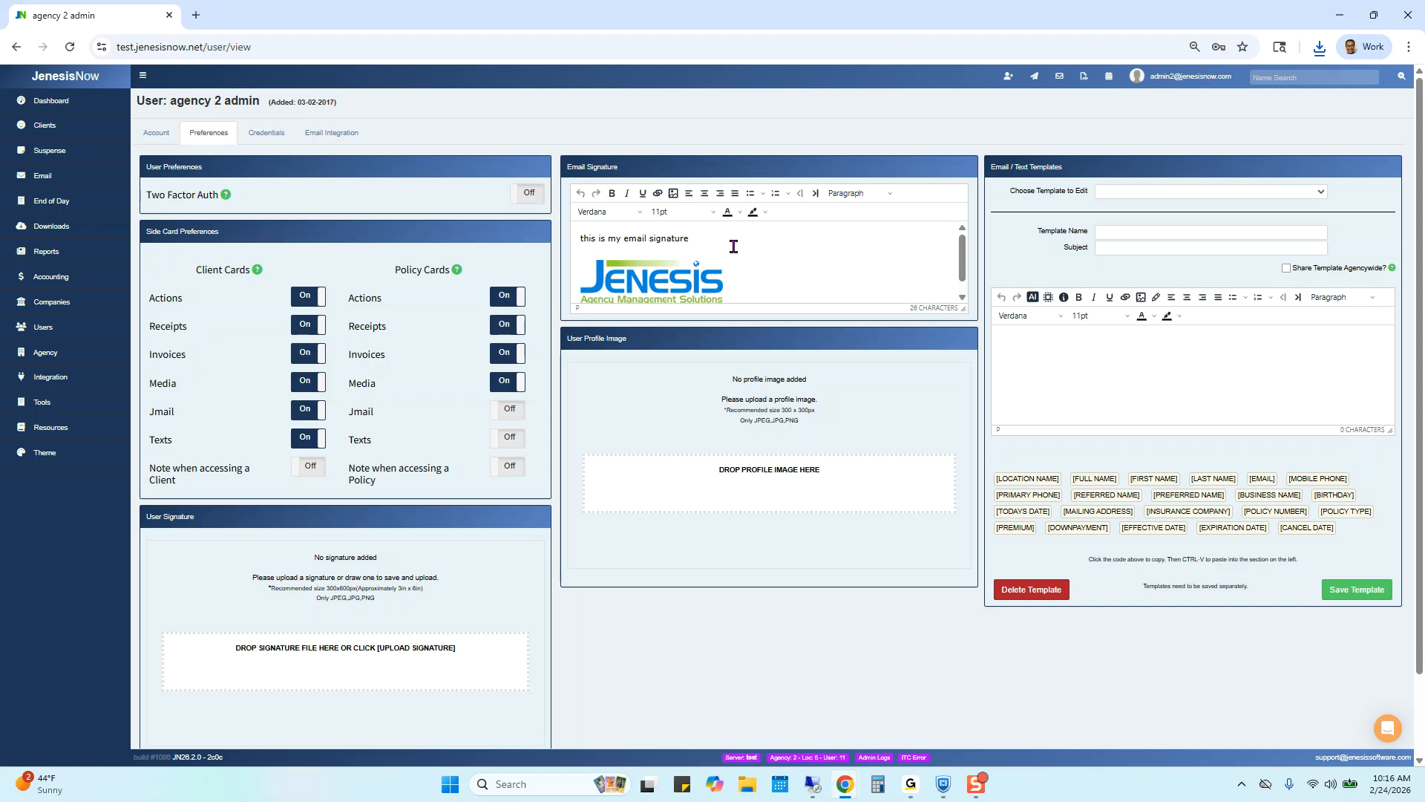
{"action": "mouse_move", "coordinate": [960, 269]}
{"action": "left_mouse_down"}
{"action": "mouse_move", "coordinate": [958, 293]}
{"action": "mouse_move", "coordinate": [956, 247]}
{"action": "left_mouse_up"}
{"action": "key", "text": "Tab"}
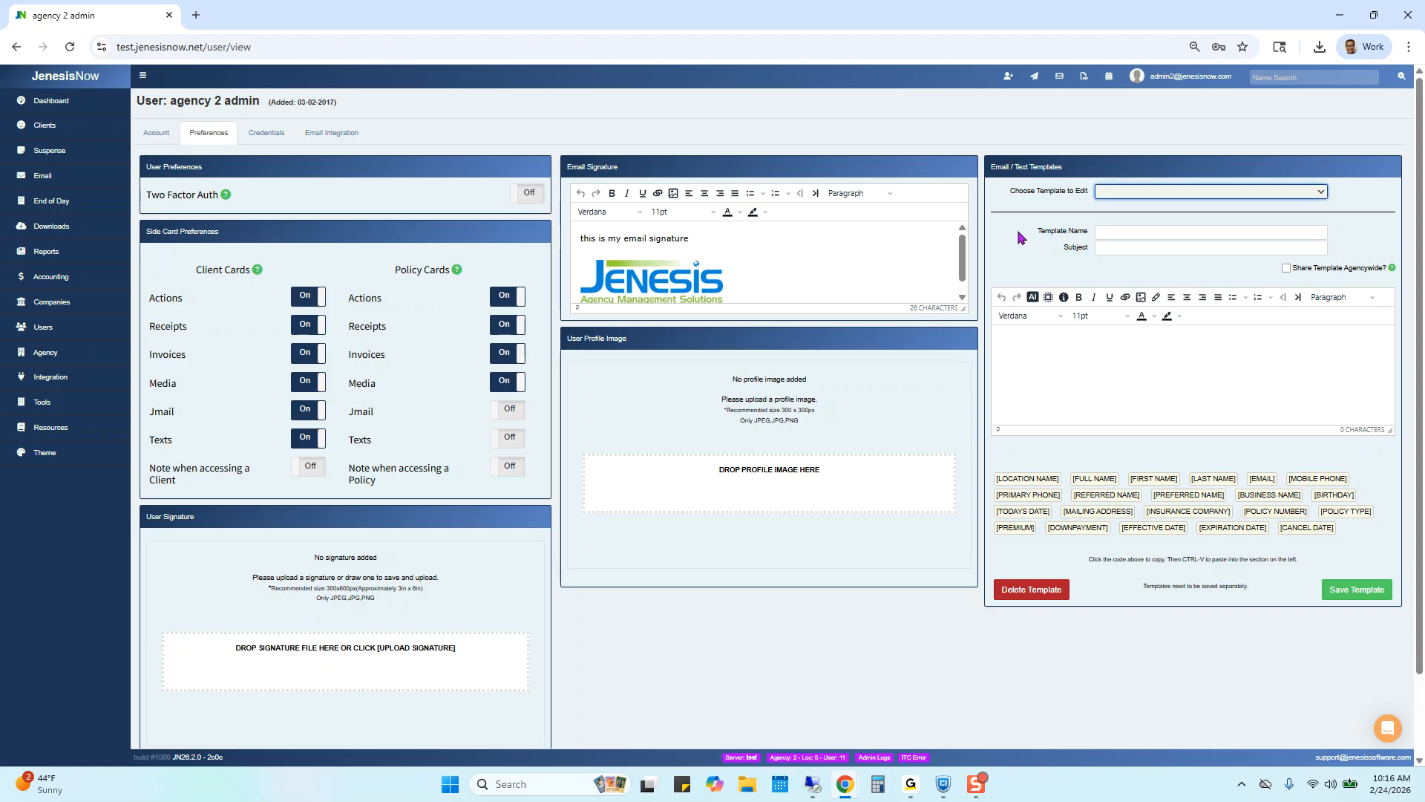
{"action": "key", "text": "shift+Tab"}
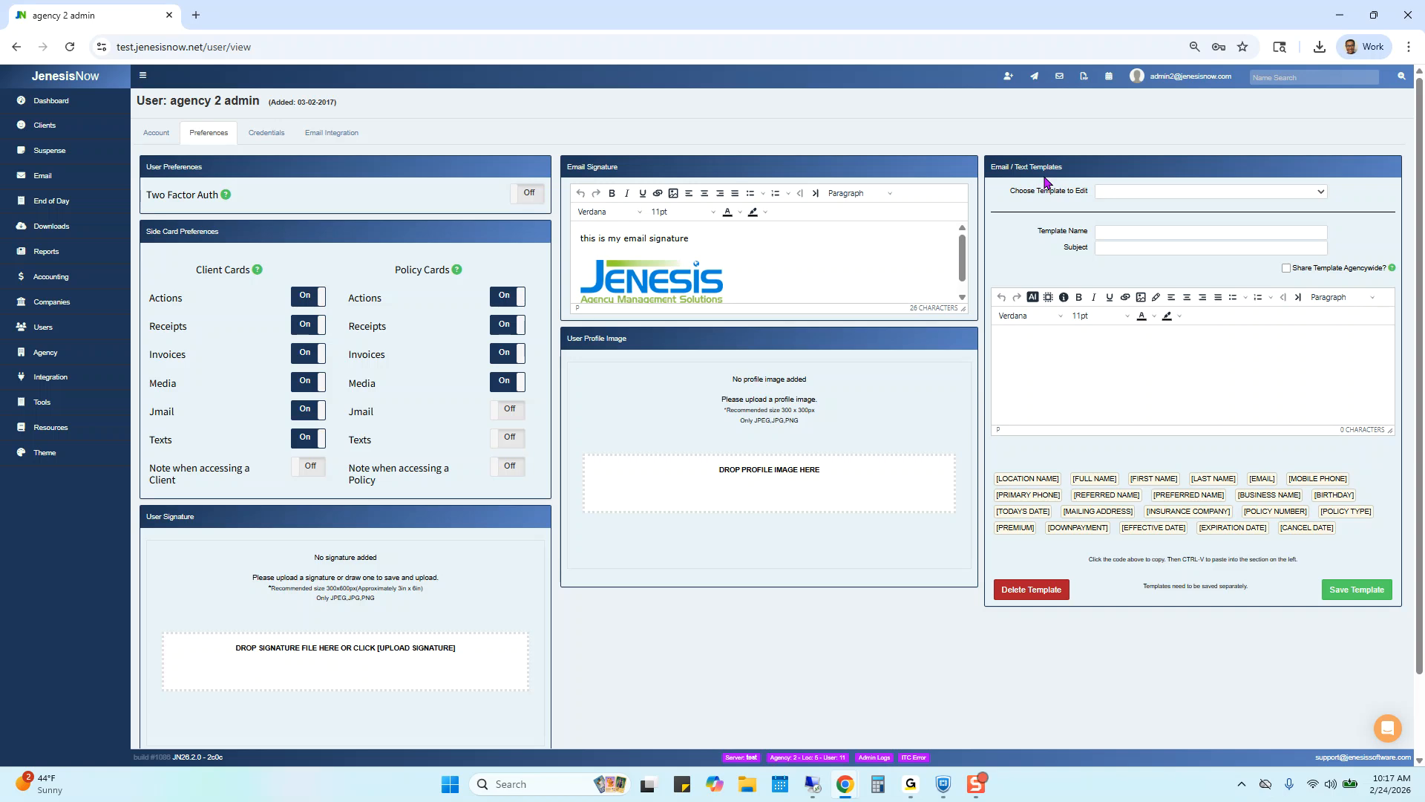
{"action": "left_click", "coordinate": [1111, 235]}
{"action": "type", "text": "create"}
{"action": "left_click", "coordinate": [1116, 249]}
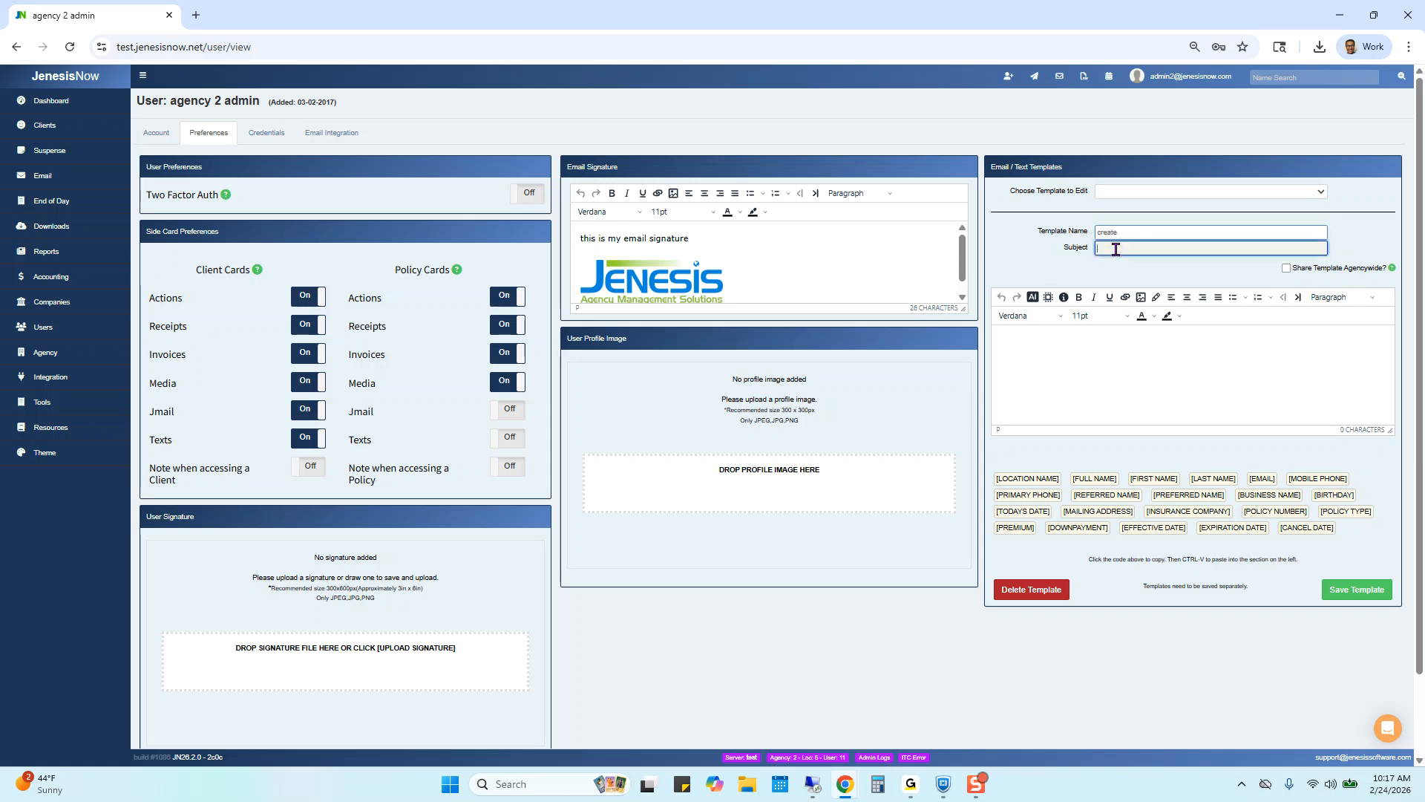
{"action": "type", "text": "Eill F"}
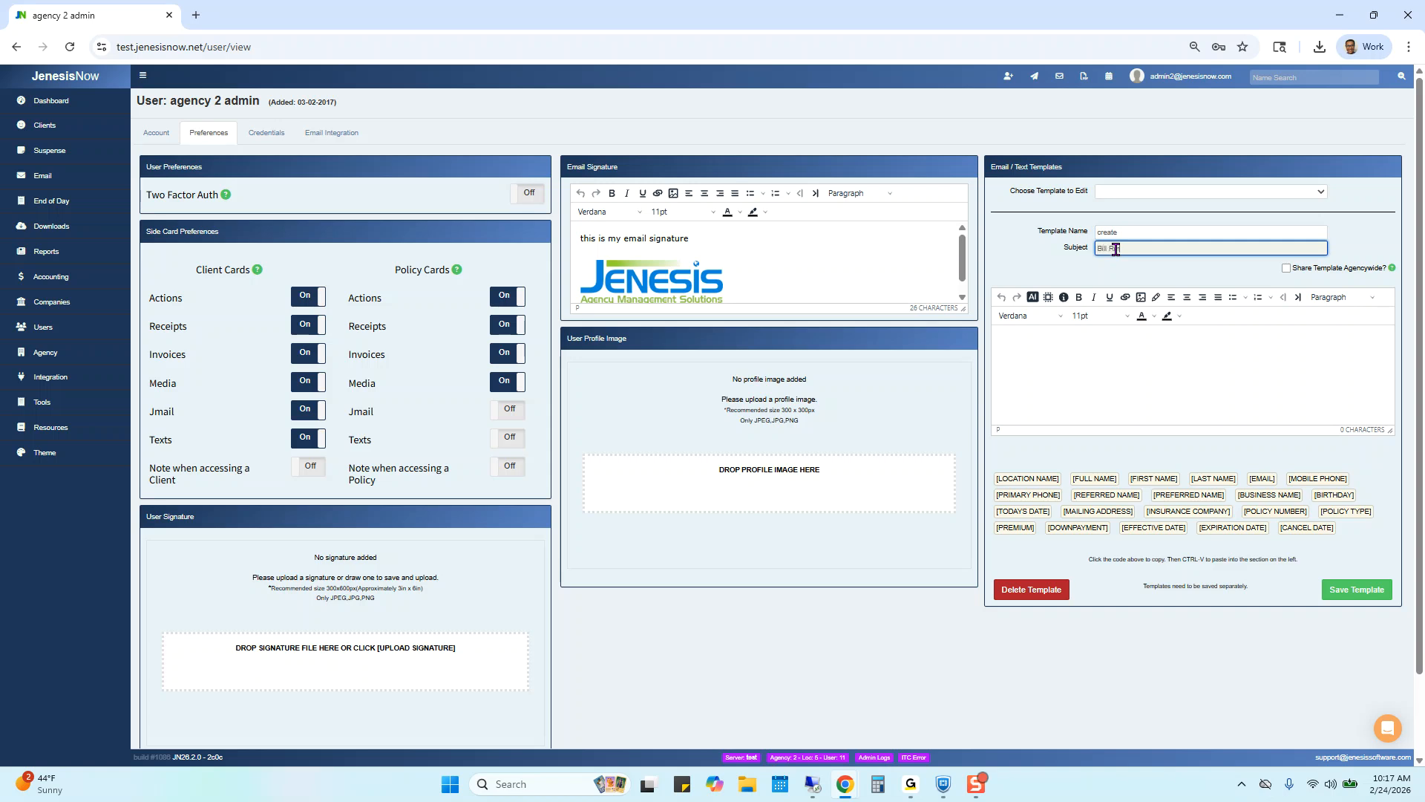
{"action": "type", "text": "eminder"}
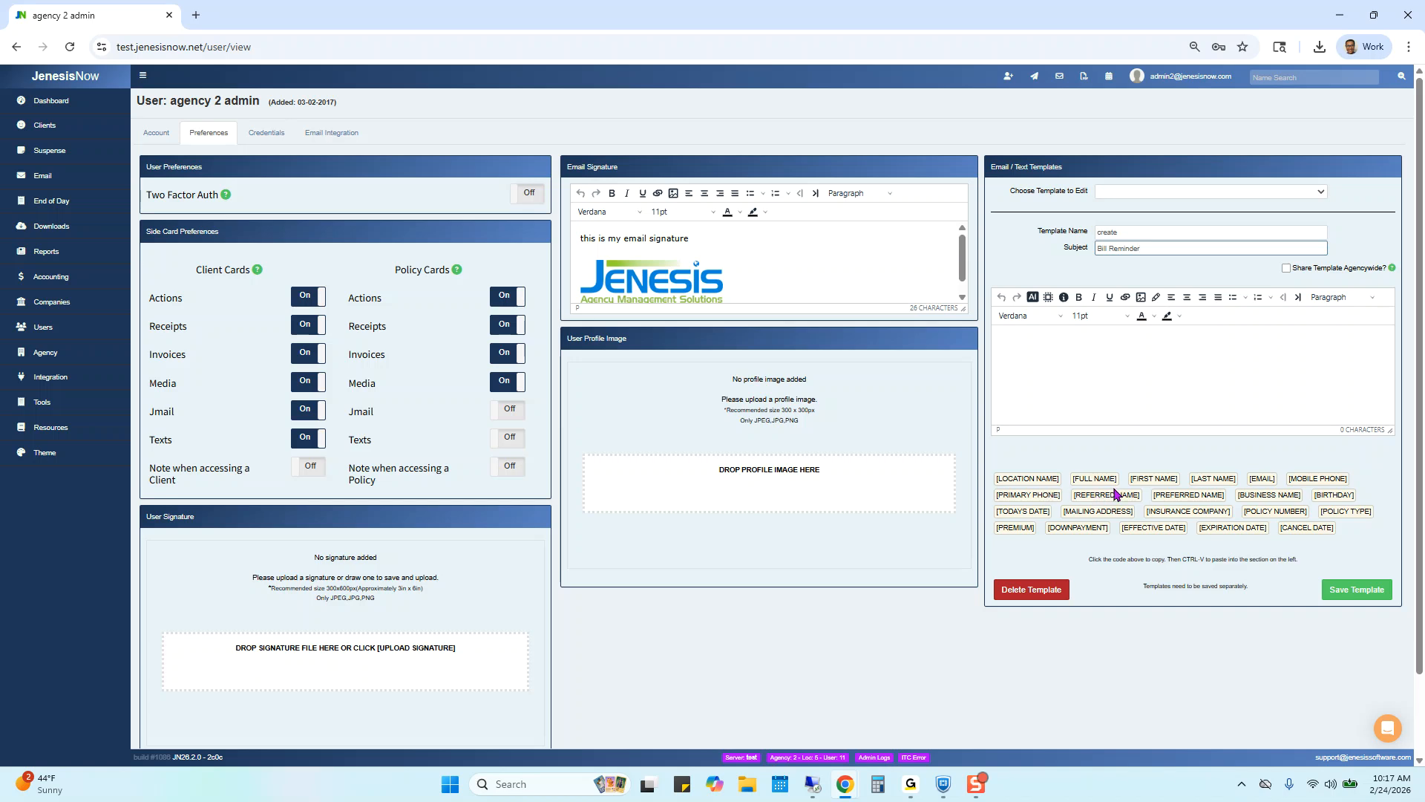
Step: Insert the [INSURANCE COMPANY] code into the template body and save the template
{"action": "left_click", "coordinate": [1160, 513]}
{"action": "left_click", "coordinate": [1159, 513]}
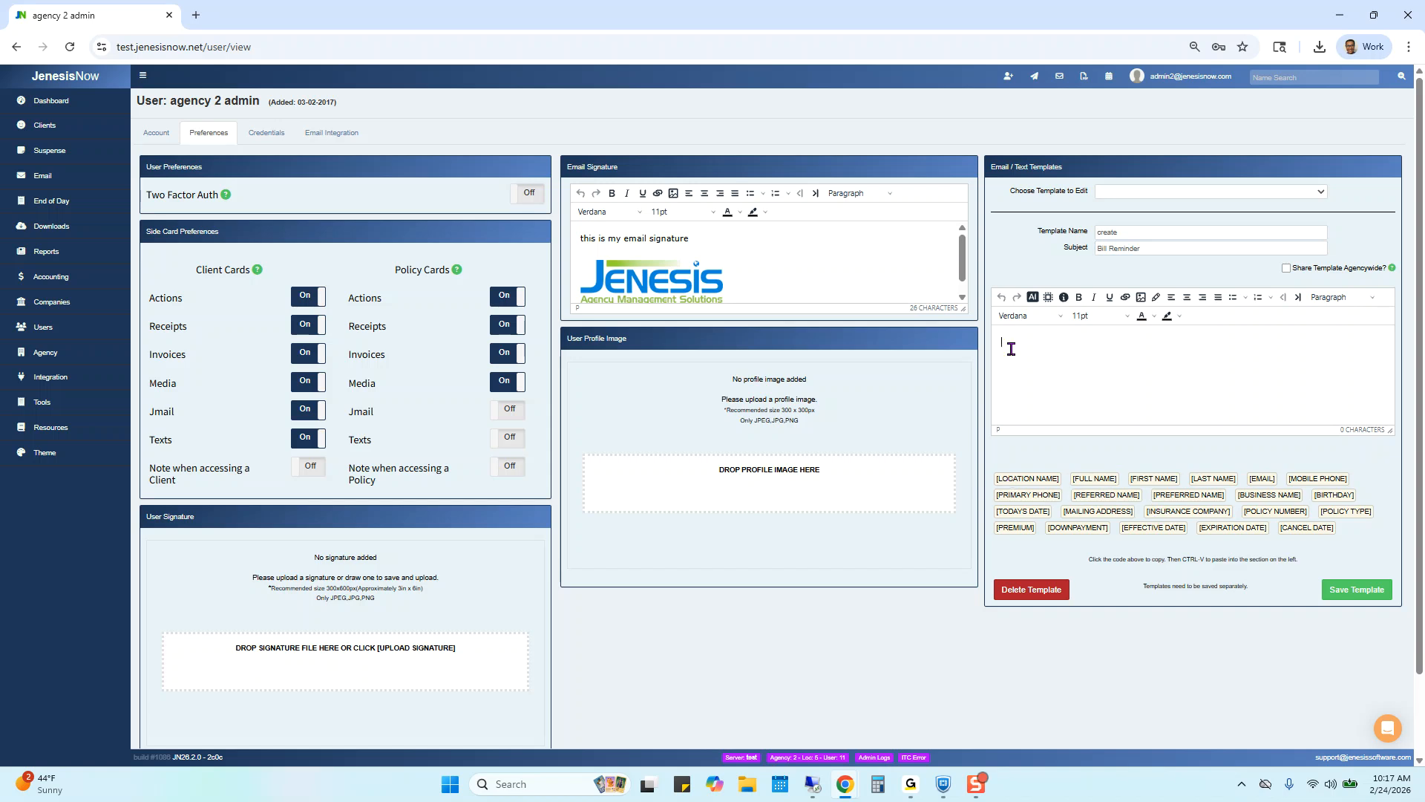
{"action": "type", "text": "[INSURANCE COMPANY]"}
{"action": "left_click", "coordinate": [1115, 249]}
{"action": "left_click", "coordinate": [1352, 592]}
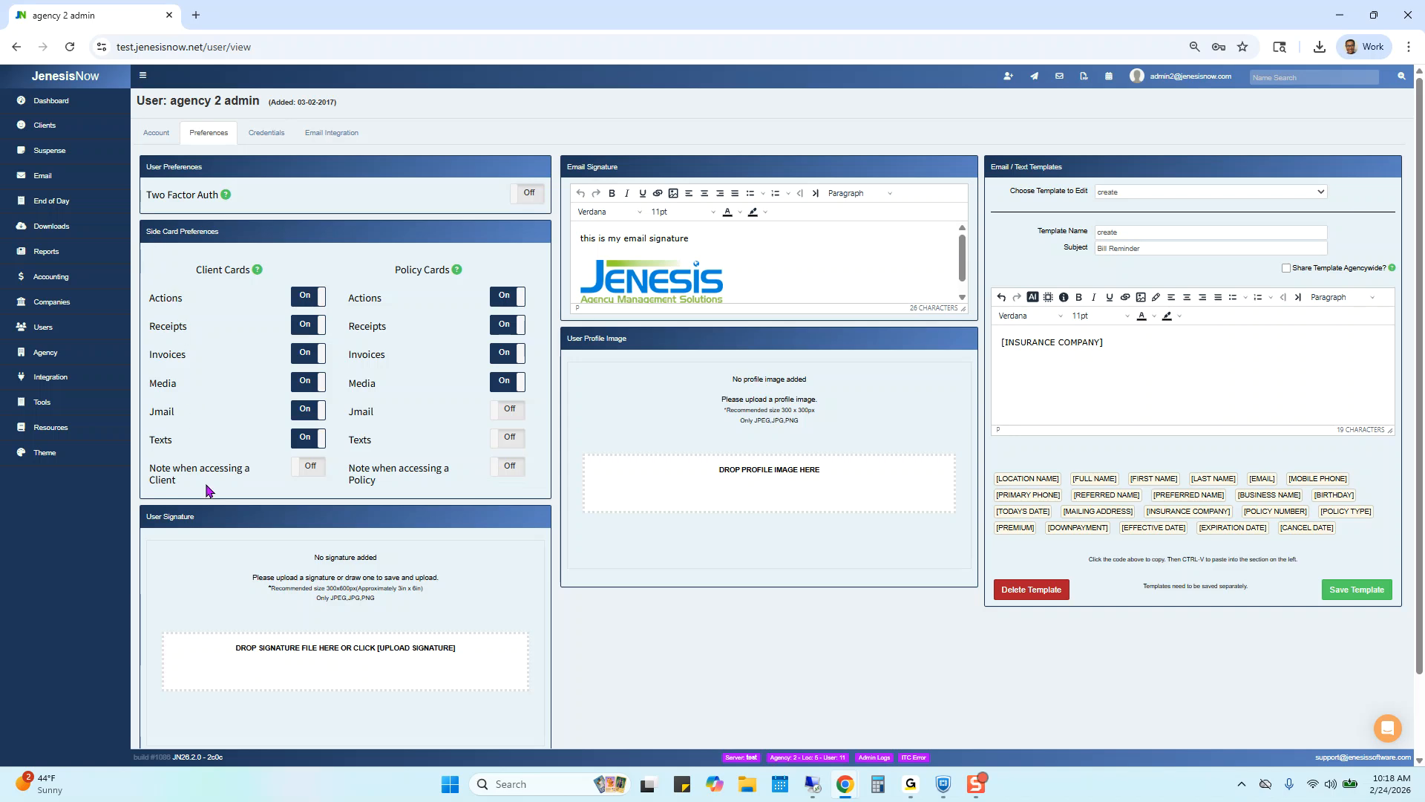
Step: Start a new entry in the user's credentials and examine the available credential types
{"action": "left_click", "coordinate": [270, 140]}
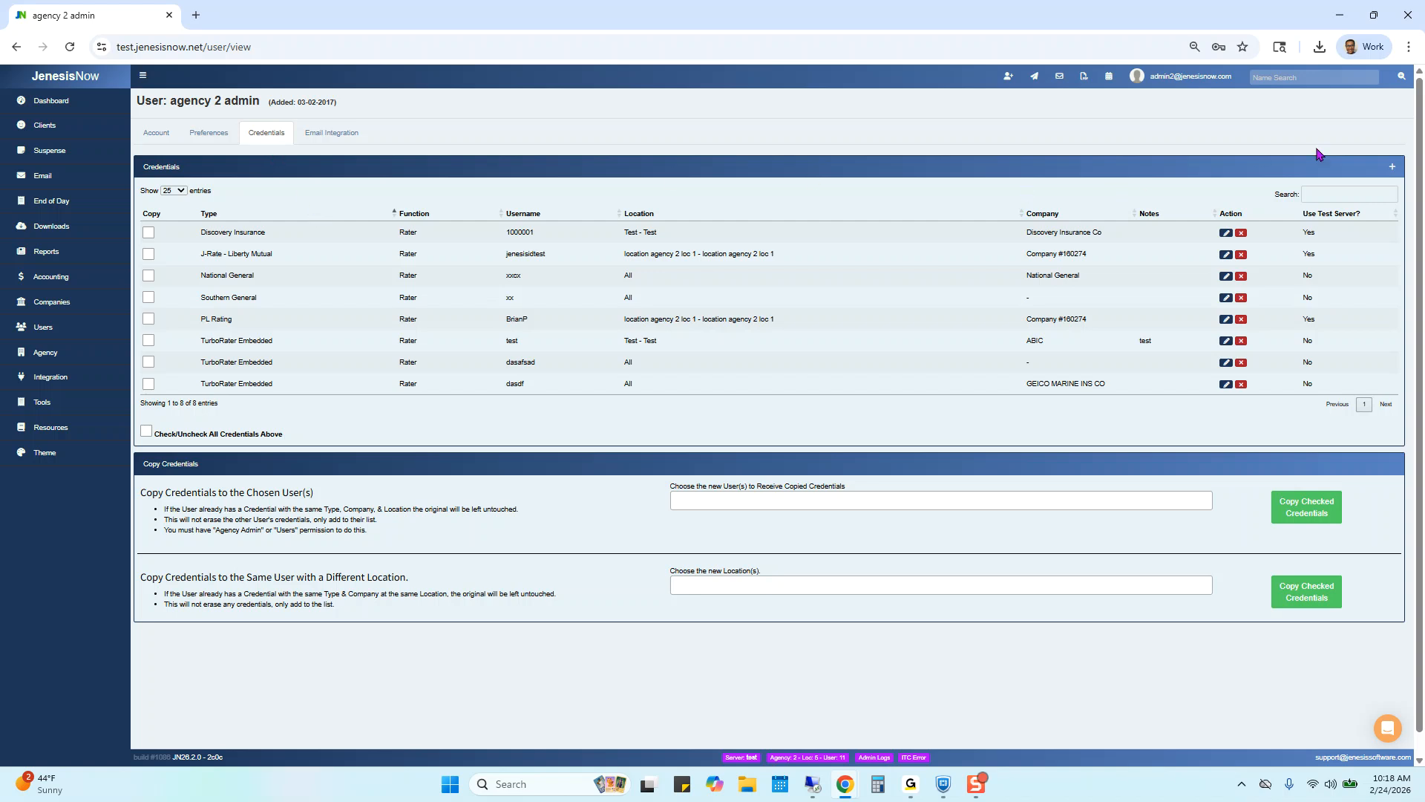
{"action": "left_click", "coordinate": [1390, 170]}
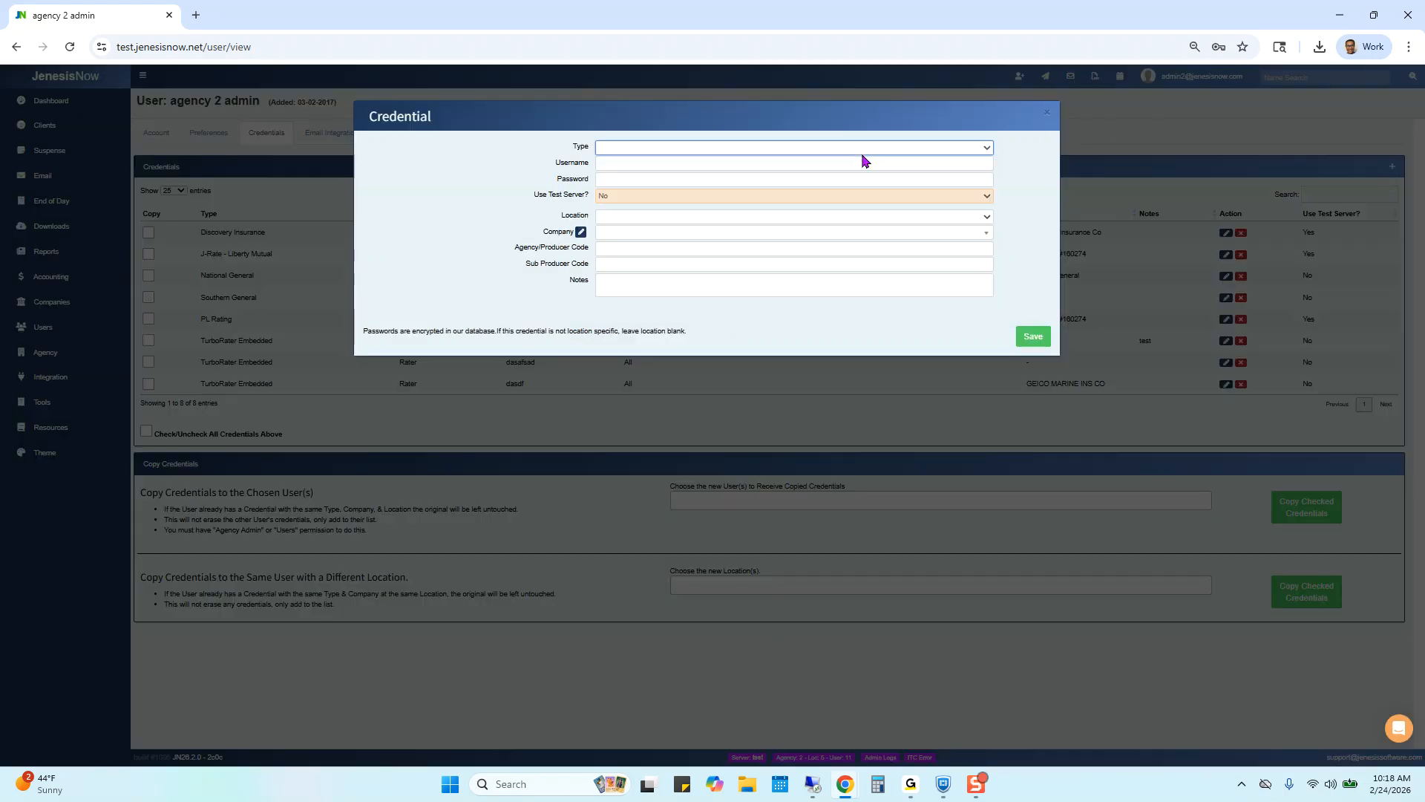
{"action": "left_click", "coordinate": [744, 147]}
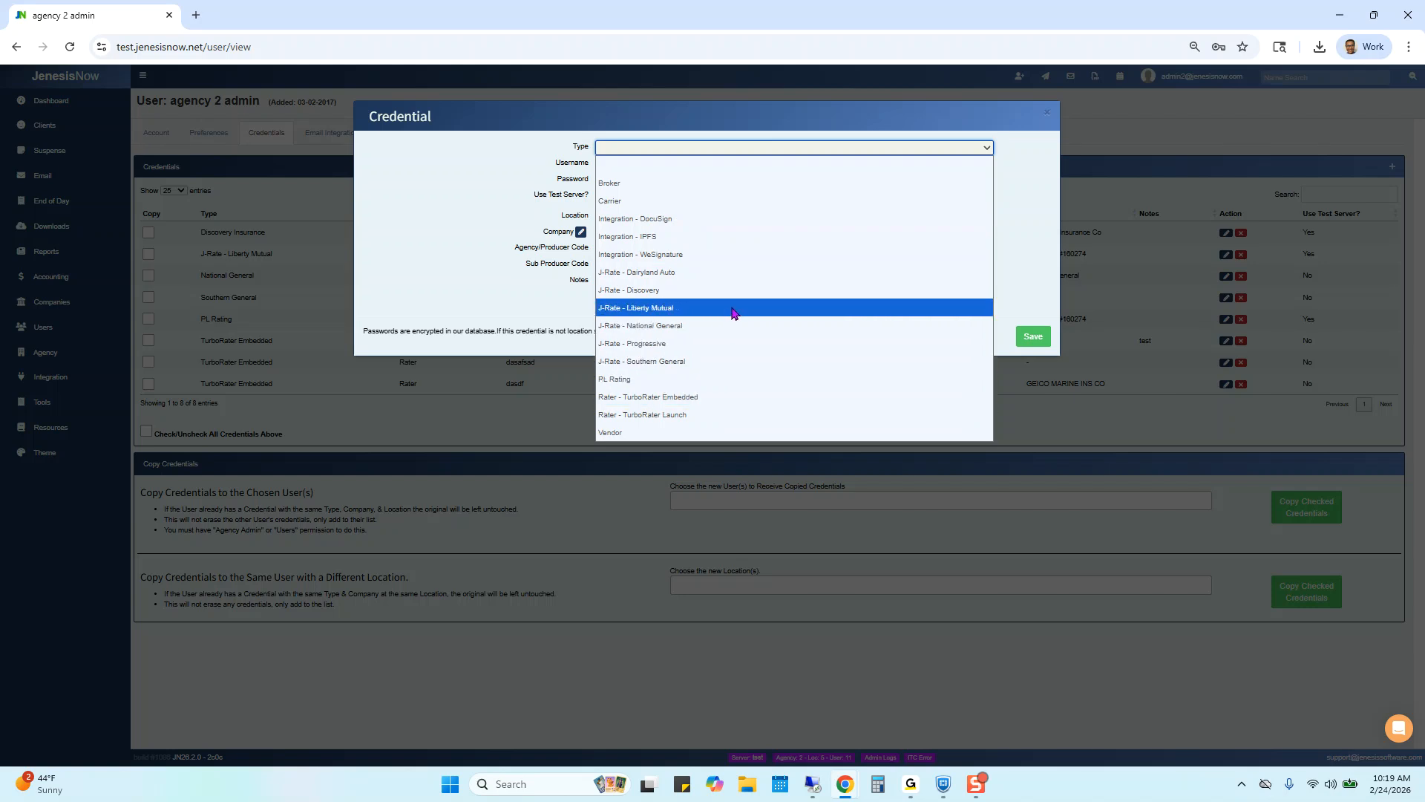
{"action": "left_click", "coordinate": [1030, 256]}
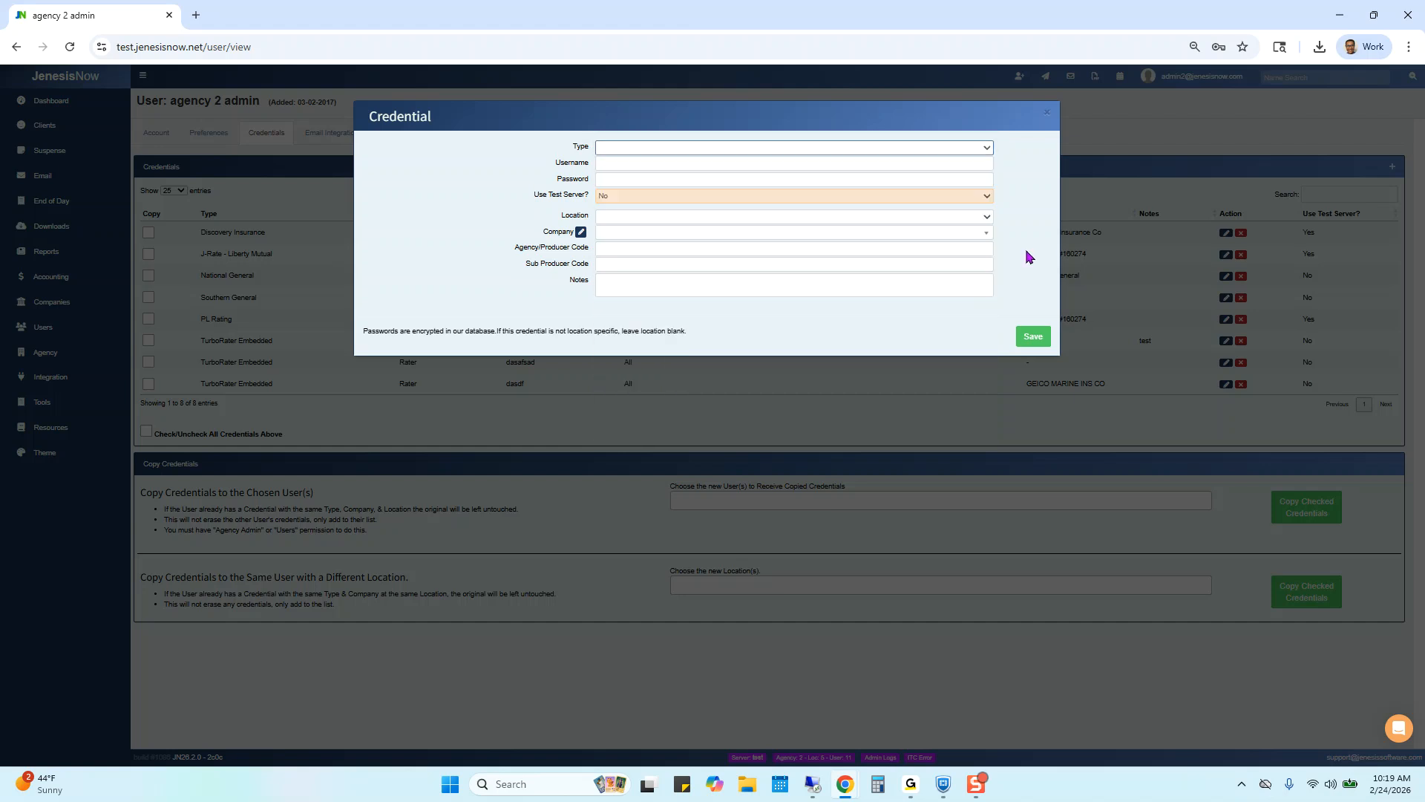
Step: Examine the credential form's username, password, location, company and agency/producer code fields, and close the form without saving
{"action": "left_click", "coordinate": [636, 165]}
{"action": "left_click", "coordinate": [637, 176]}
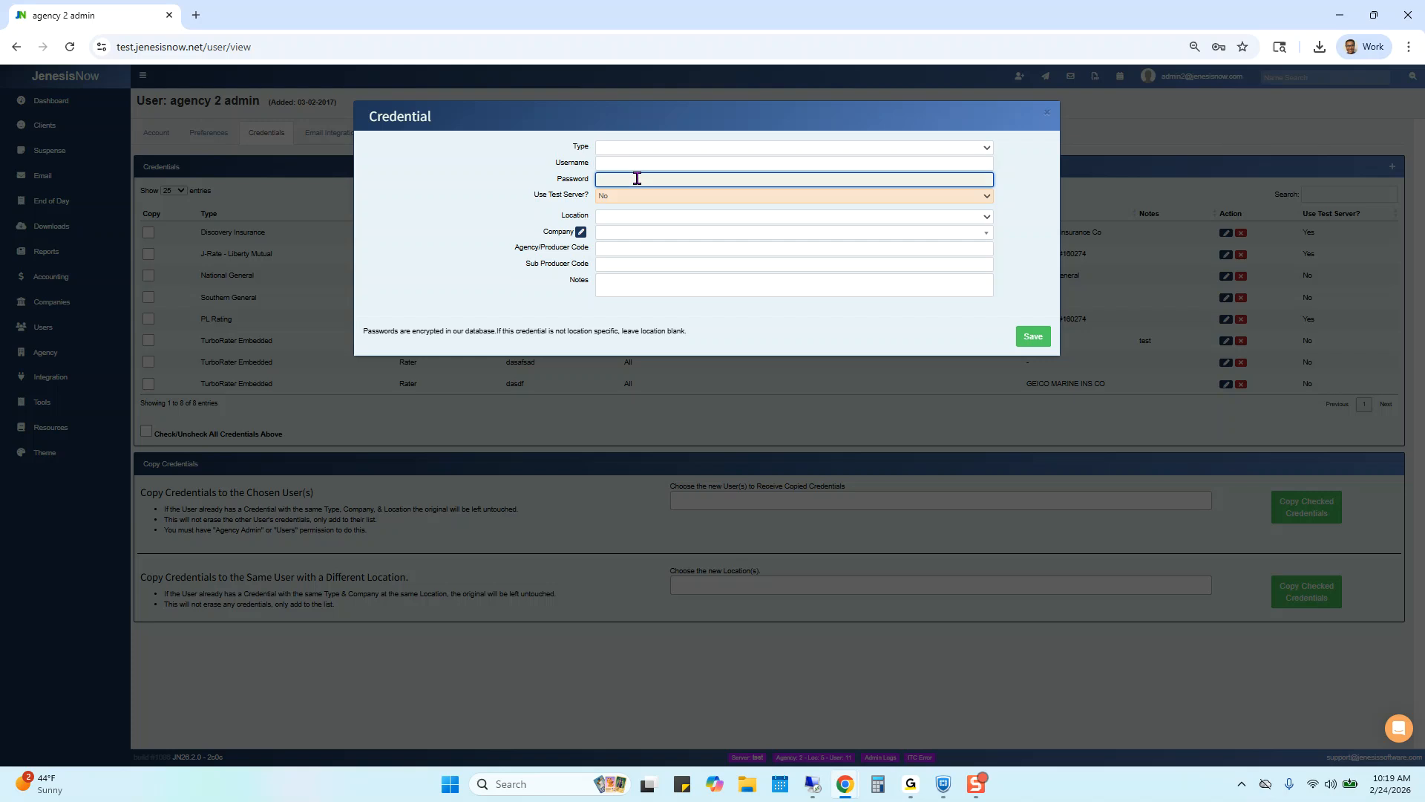
{"action": "left_click", "coordinate": [633, 162]}
{"action": "left_click", "coordinate": [632, 178]}
{"action": "left_click", "coordinate": [630, 219]}
{"action": "left_click", "coordinate": [627, 235]}
{"action": "left_click", "coordinate": [627, 247]}
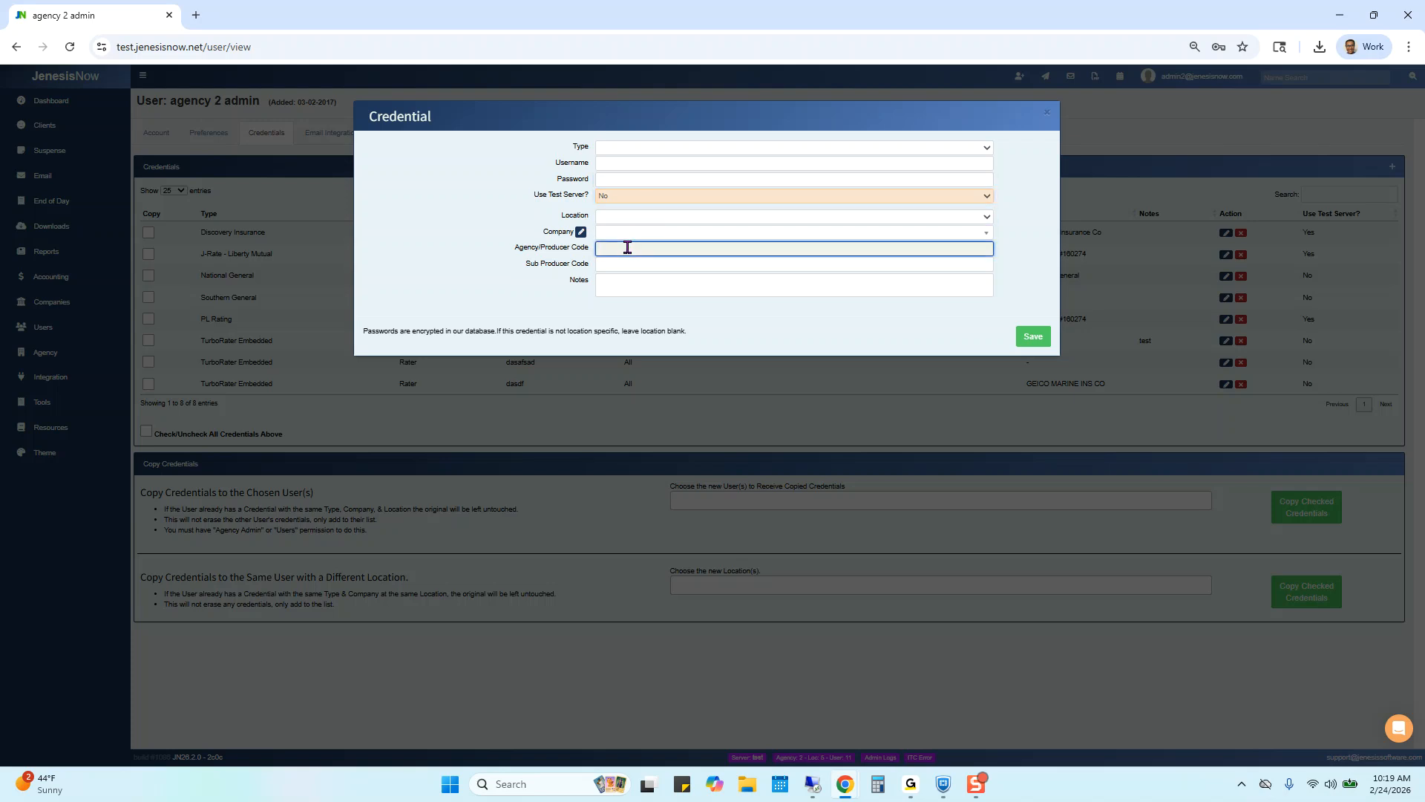
{"action": "left_click", "coordinate": [618, 151]}
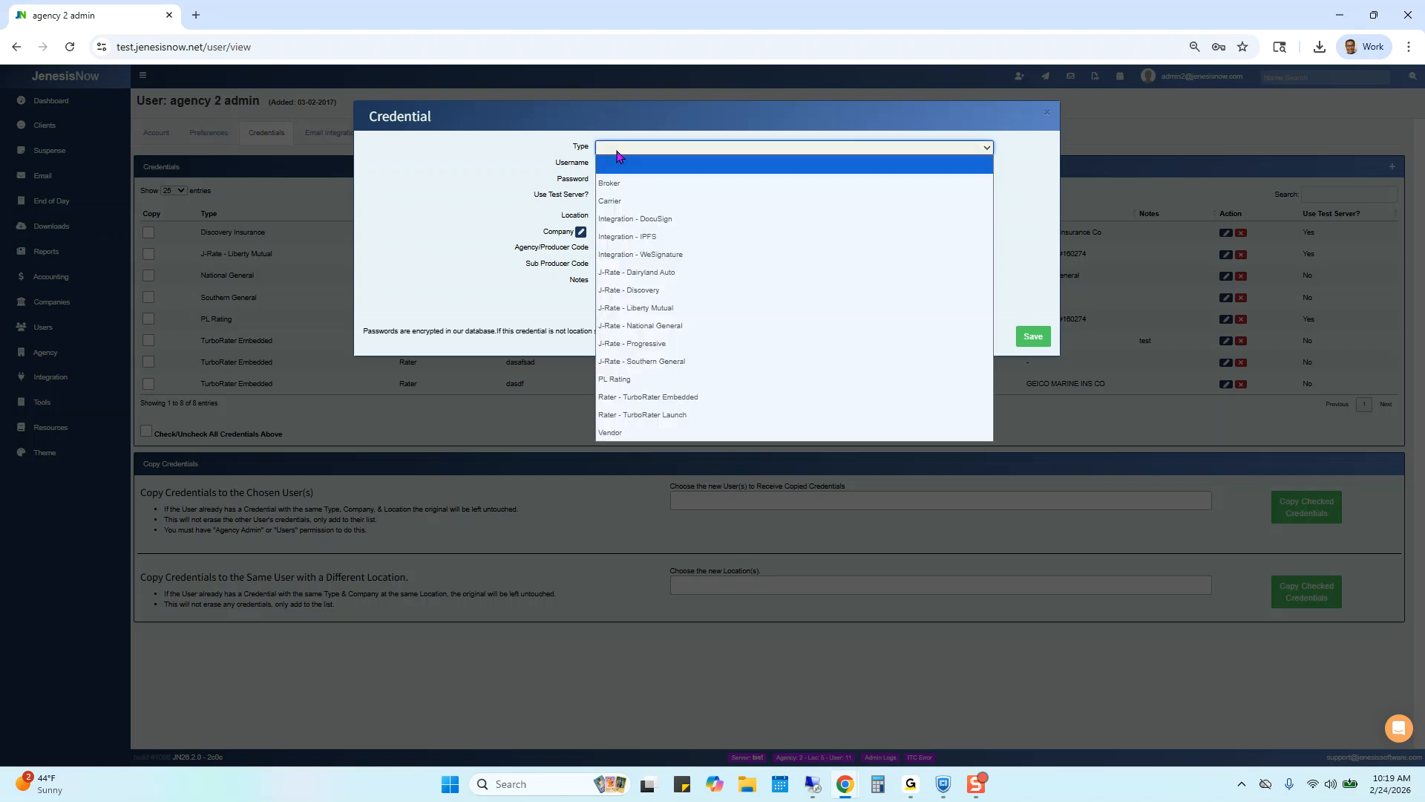
{"action": "left_click", "coordinate": [1047, 229]}
{"action": "left_click", "coordinate": [675, 168]}
{"action": "left_click", "coordinate": [674, 165]}
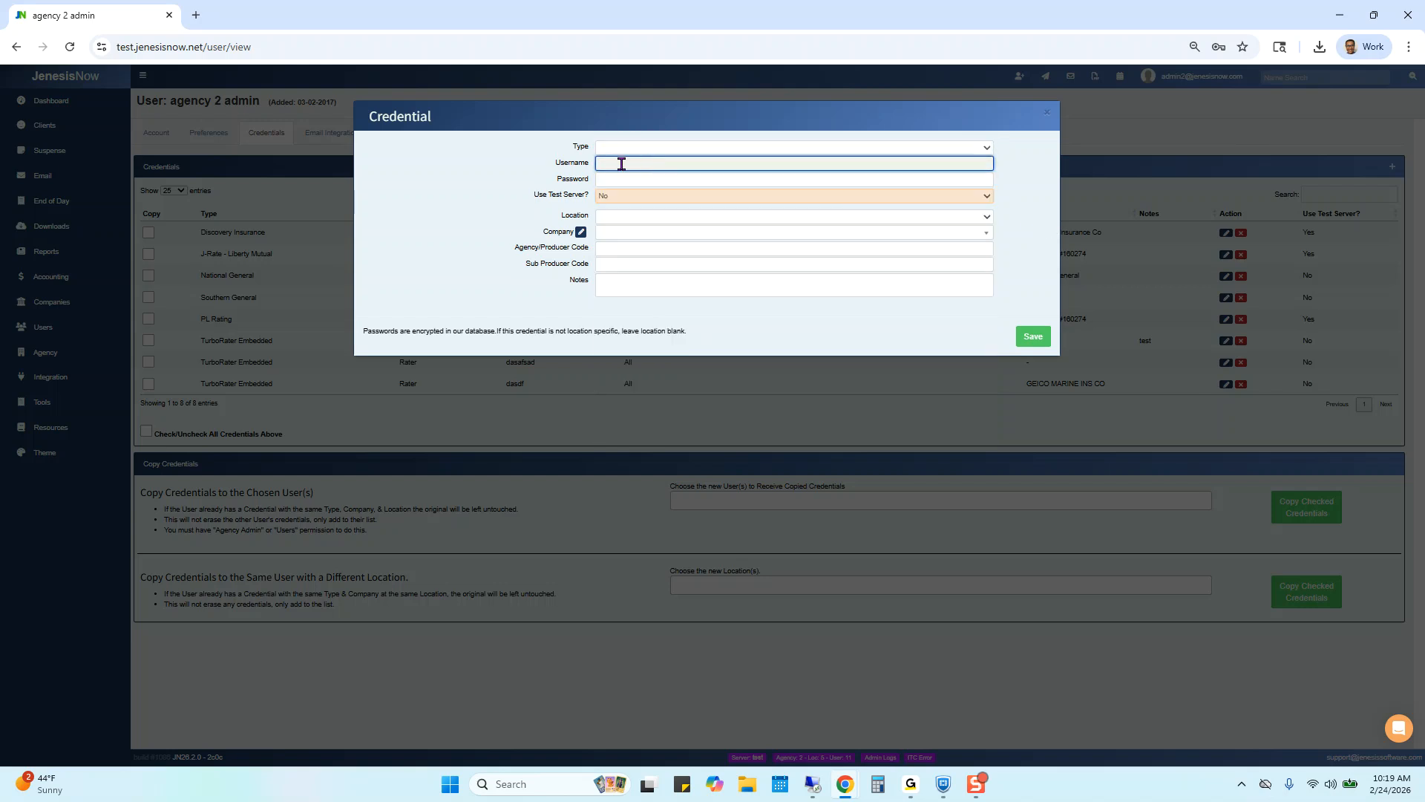
{"action": "left_click", "coordinate": [627, 179]}
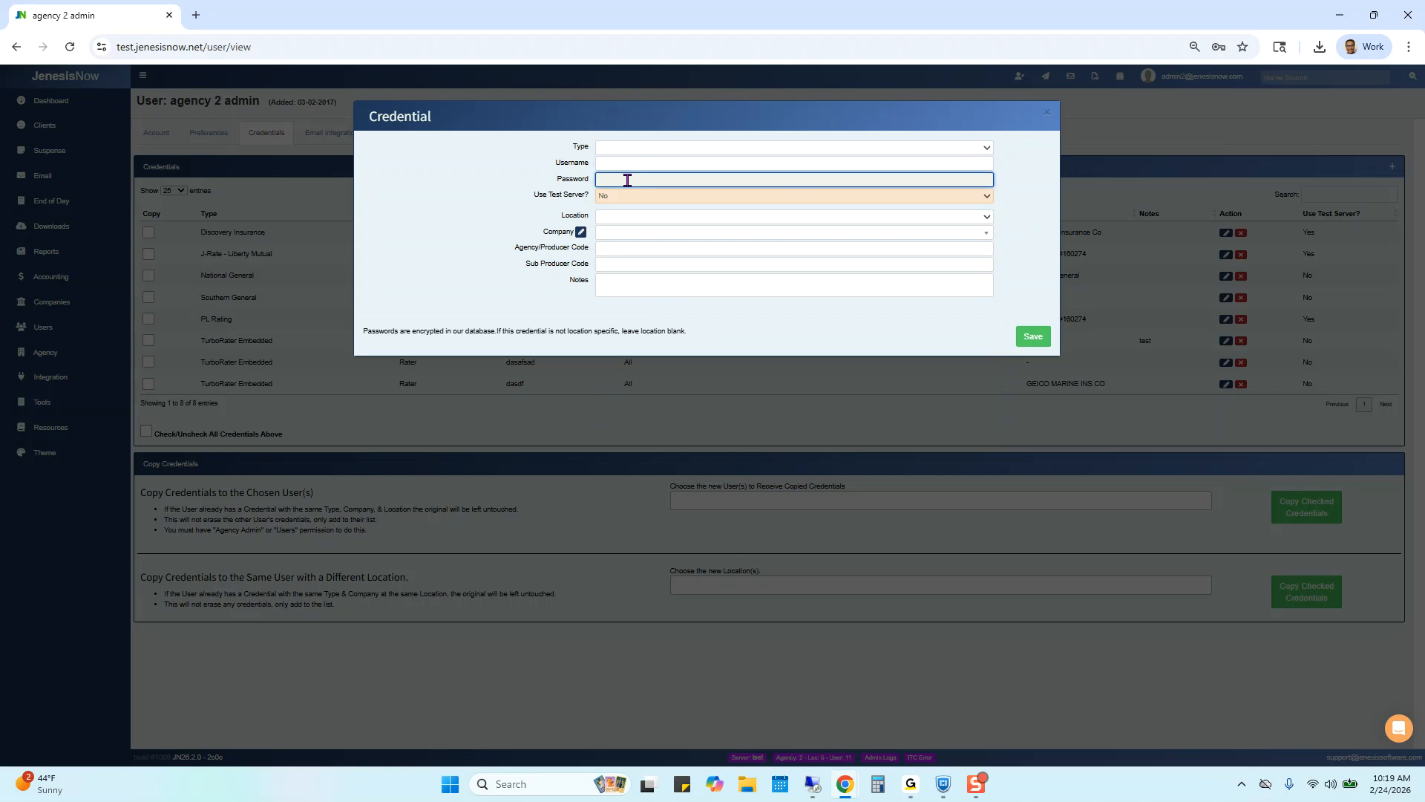
{"action": "left_click", "coordinate": [1038, 354]}
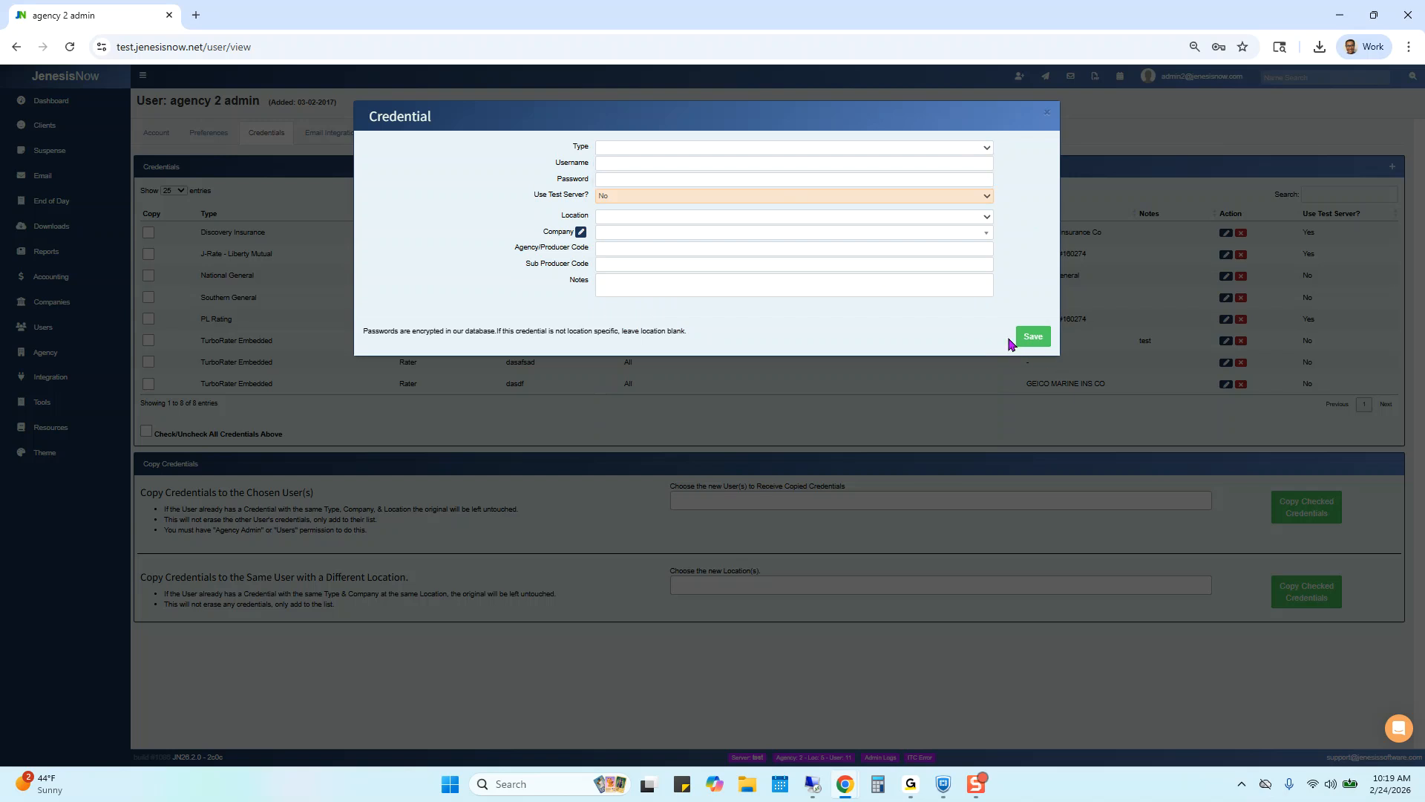
{"action": "left_click", "coordinate": [1047, 113]}
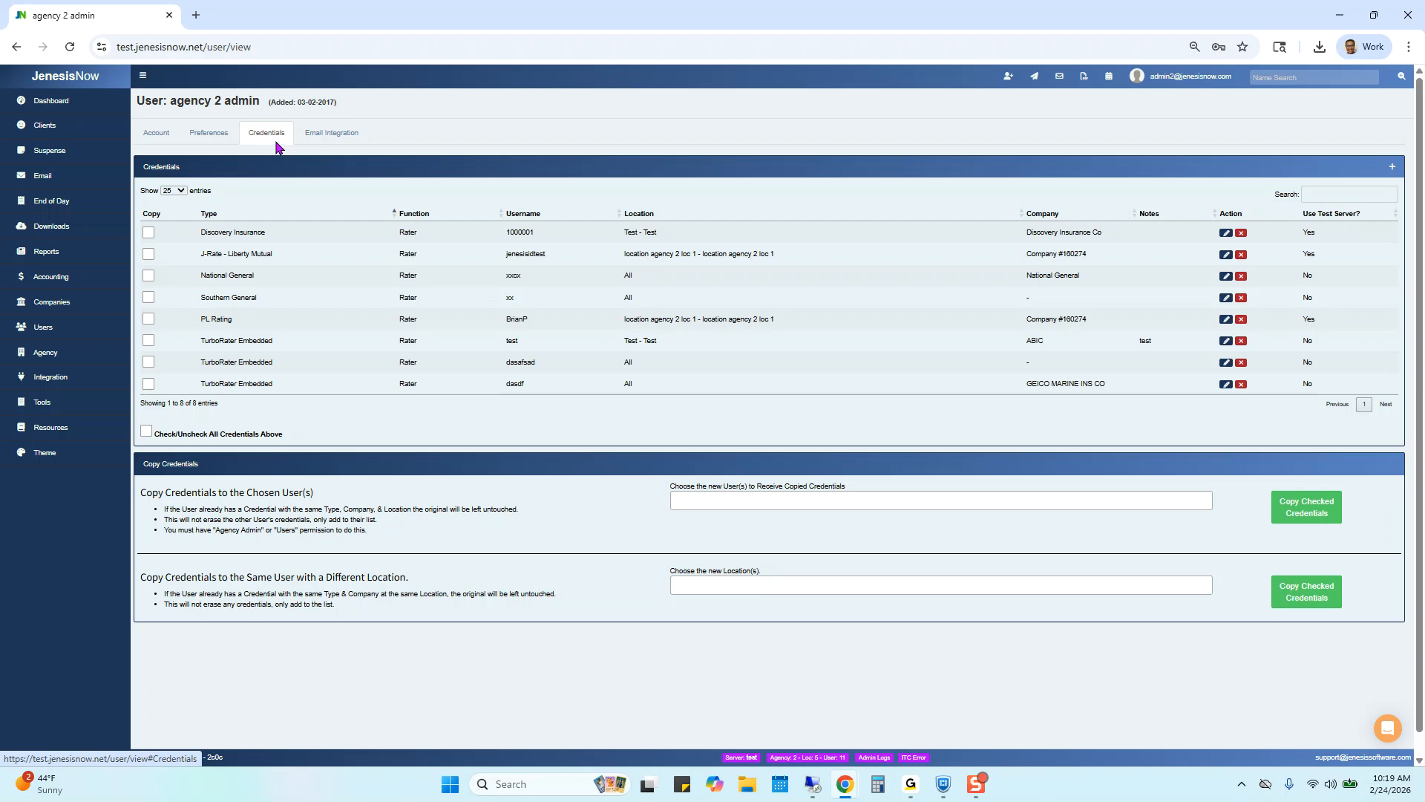
Step: Open the user's email integration settings and examine the integrated email address
{"action": "left_click", "coordinate": [332, 138]}
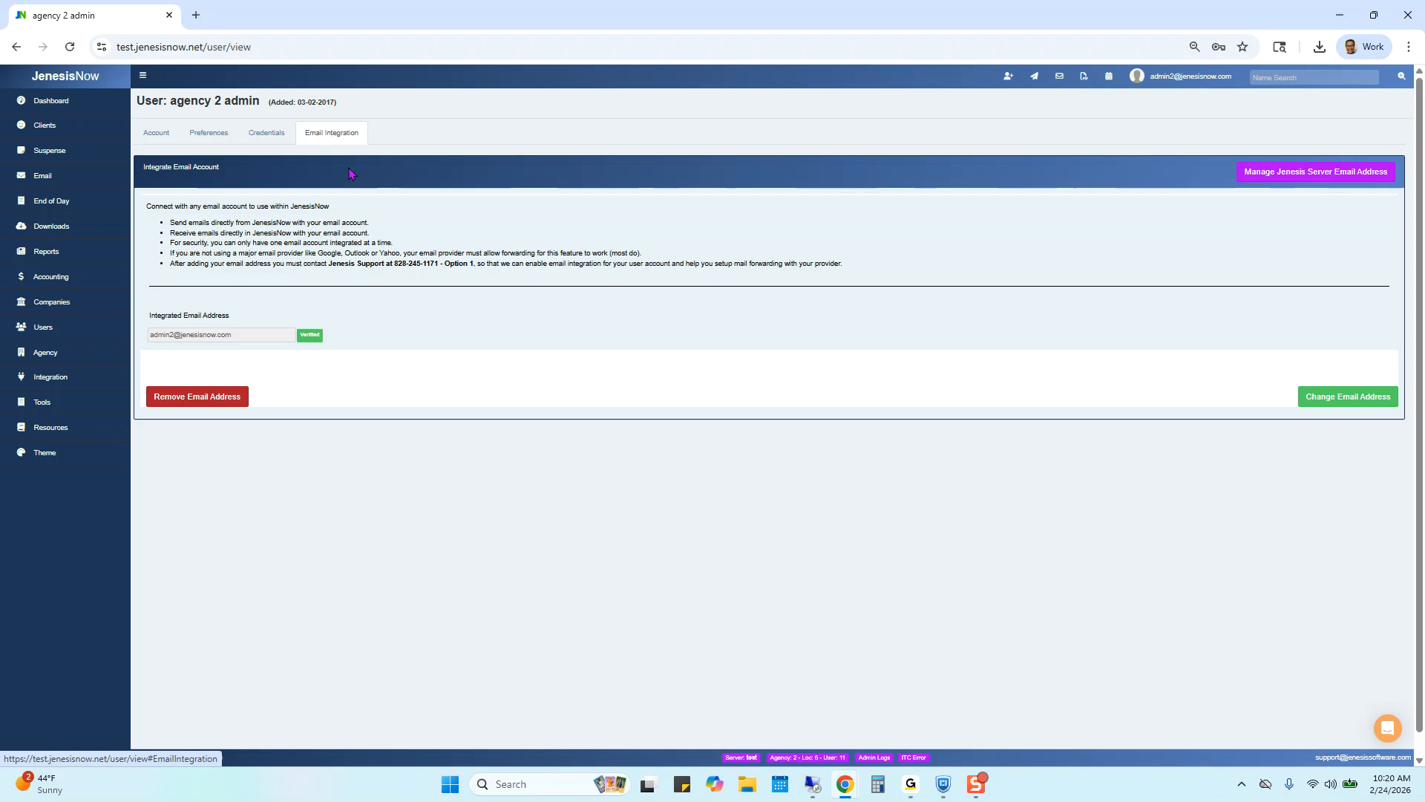
{"action": "left_click", "coordinate": [250, 336]}
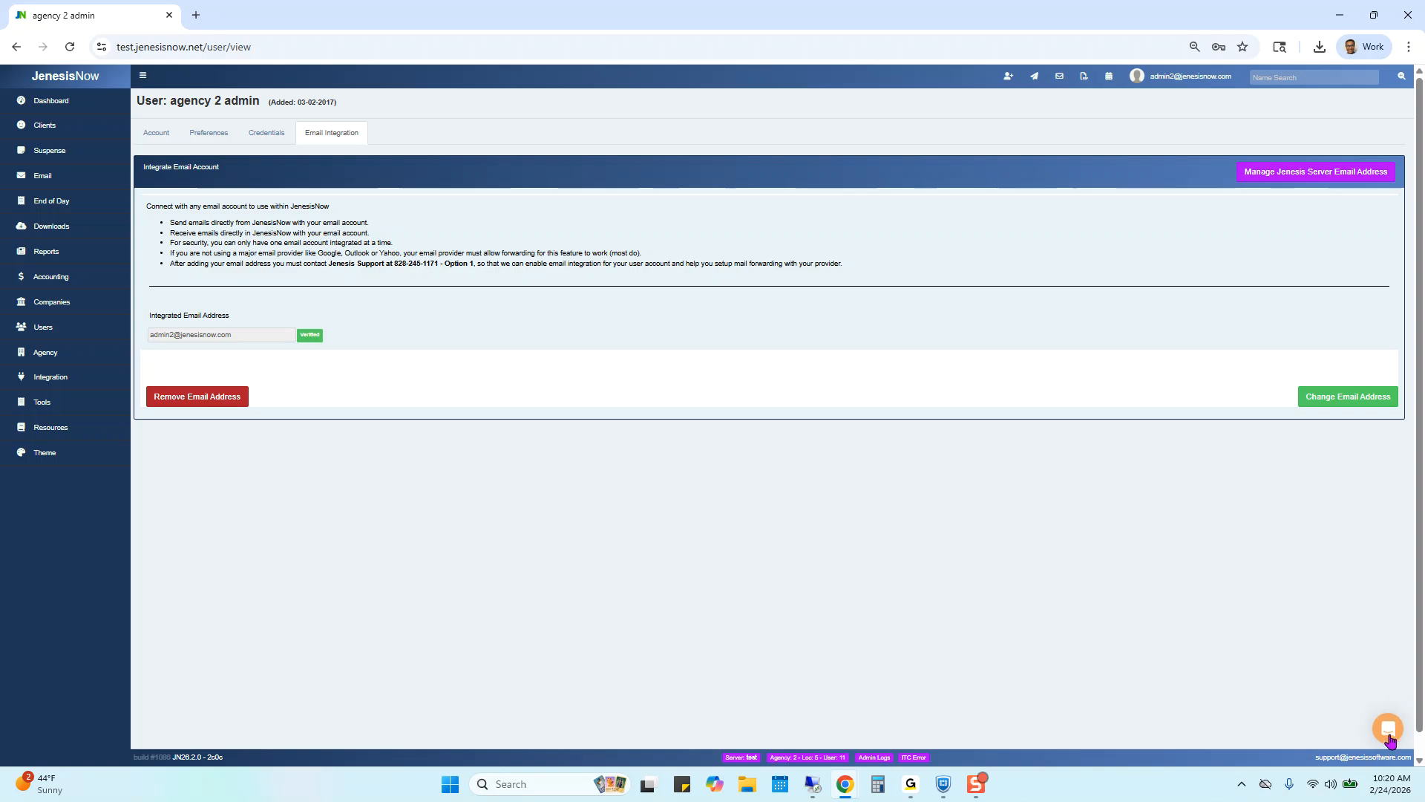
Step: Reopen the signed-in user's profile and review its preferences, credentials, email integration and account sections
{"action": "left_click", "coordinate": [1393, 662]}
{"action": "left_click", "coordinate": [1182, 79]}
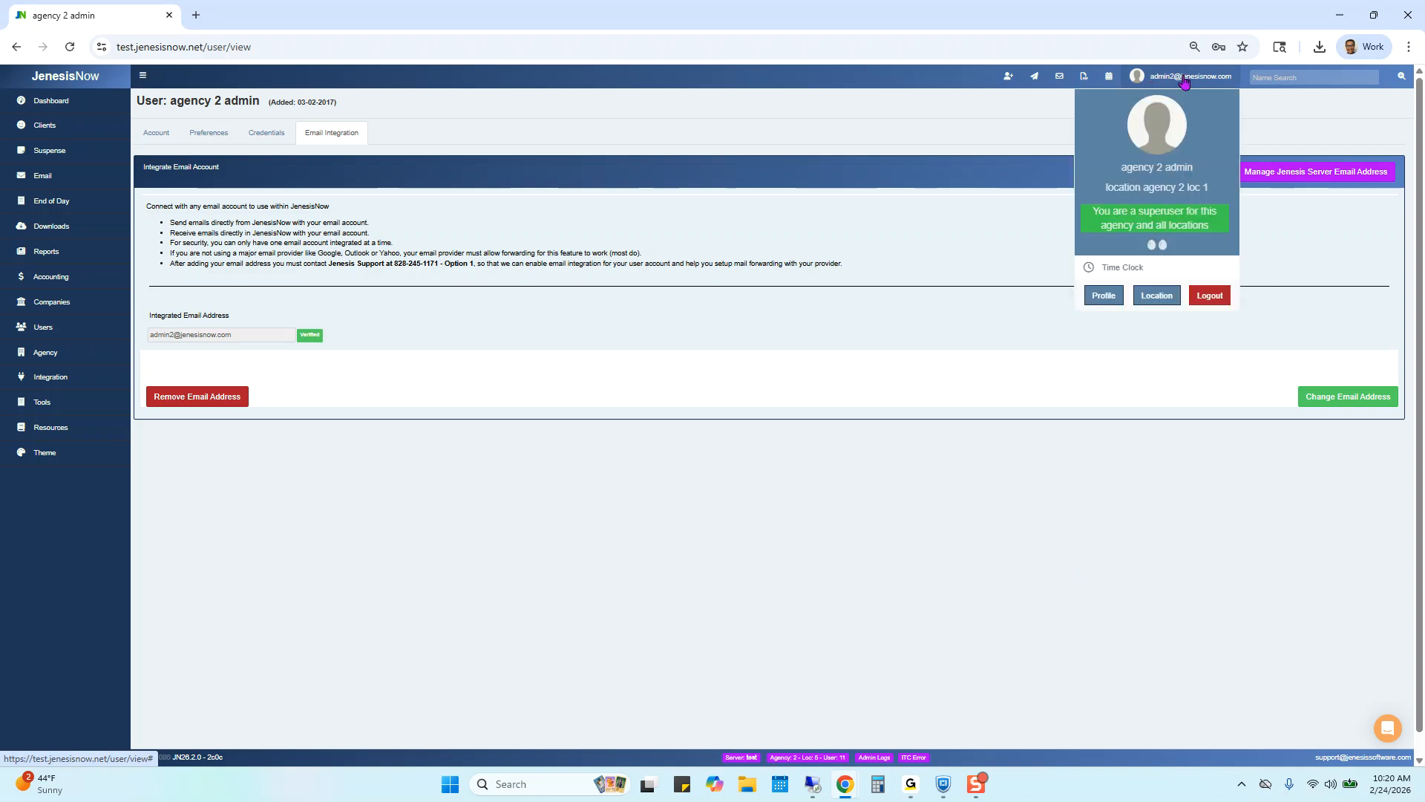
{"action": "left_click", "coordinate": [1104, 296]}
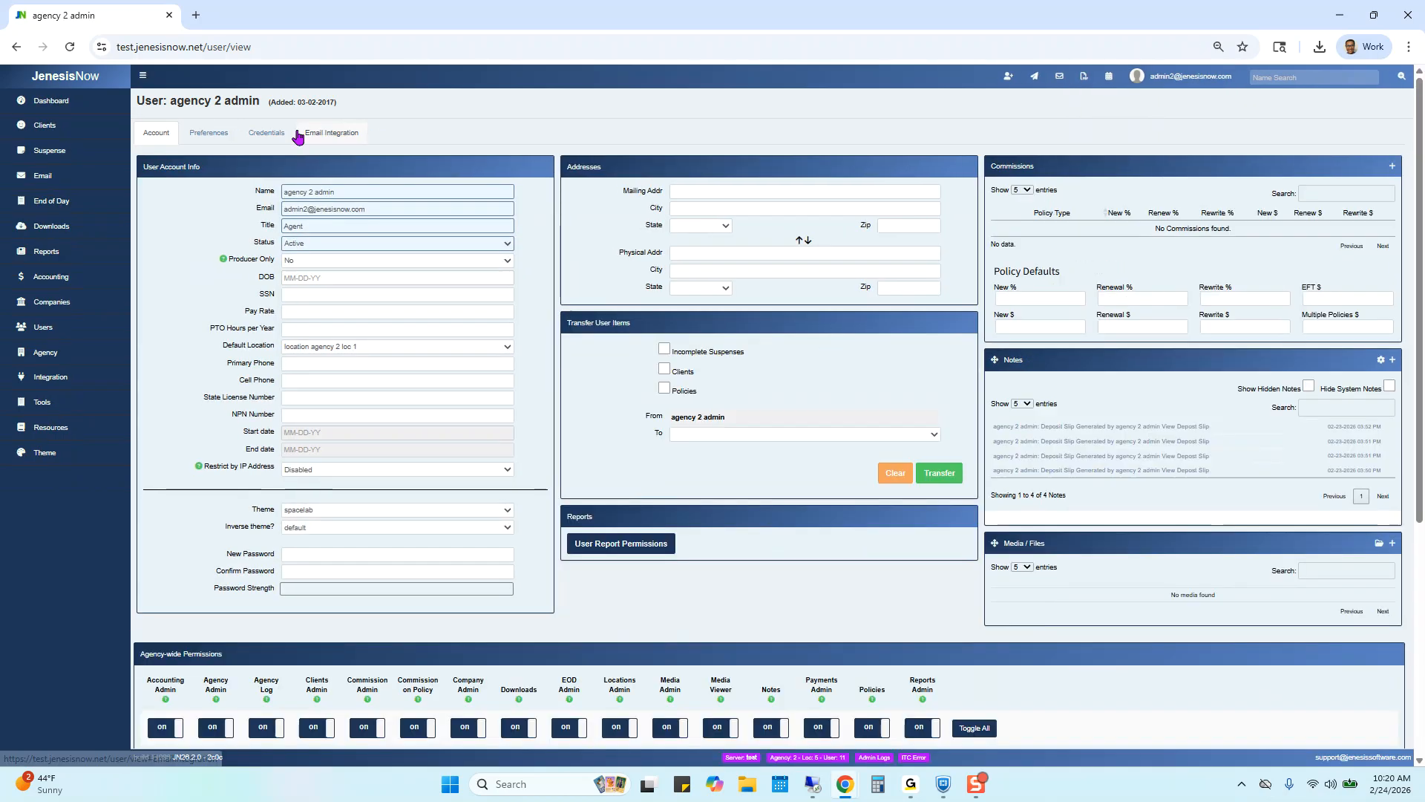
{"action": "left_click", "coordinate": [212, 138]}
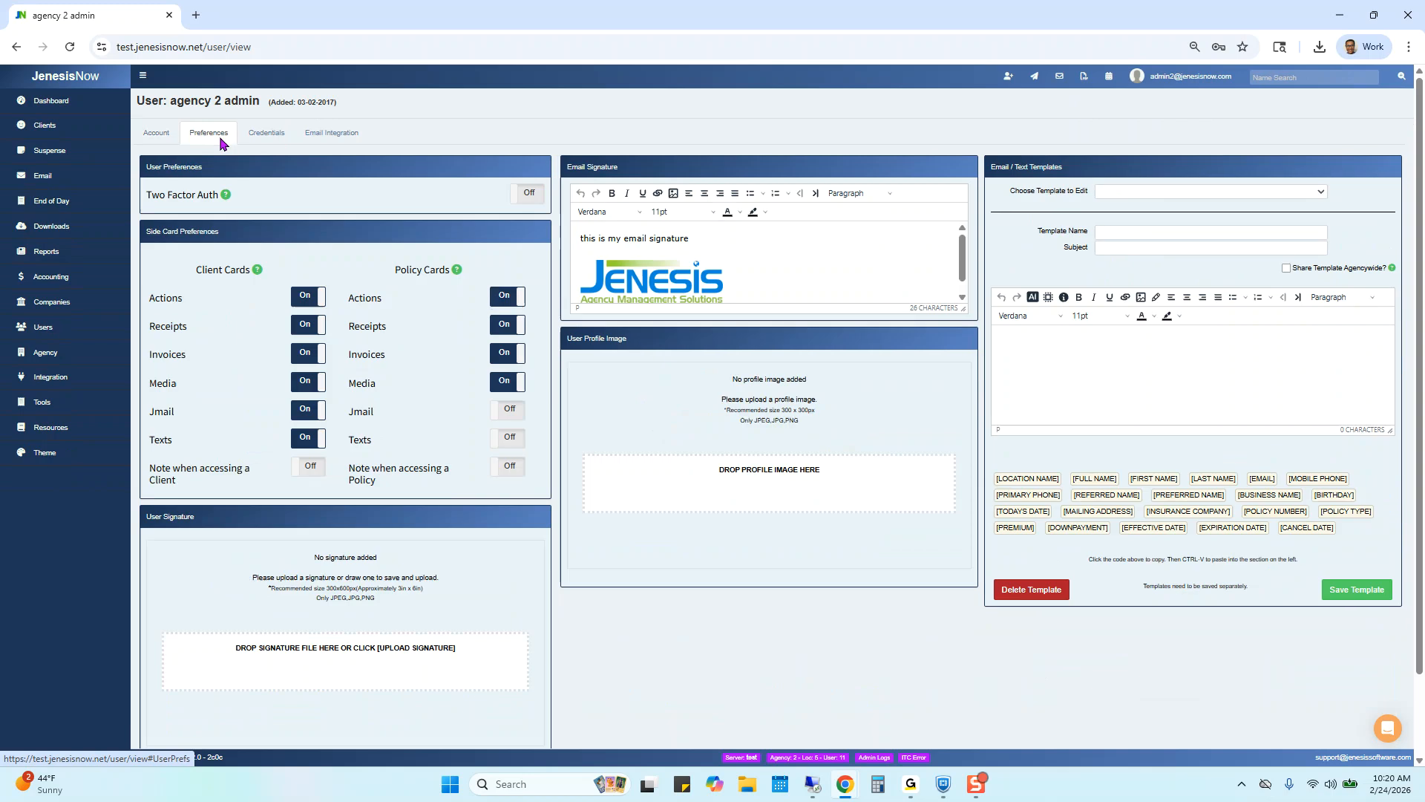
{"action": "left_click", "coordinate": [268, 135]}
{"action": "left_click", "coordinate": [314, 135]}
{"action": "left_click", "coordinate": [159, 141]}
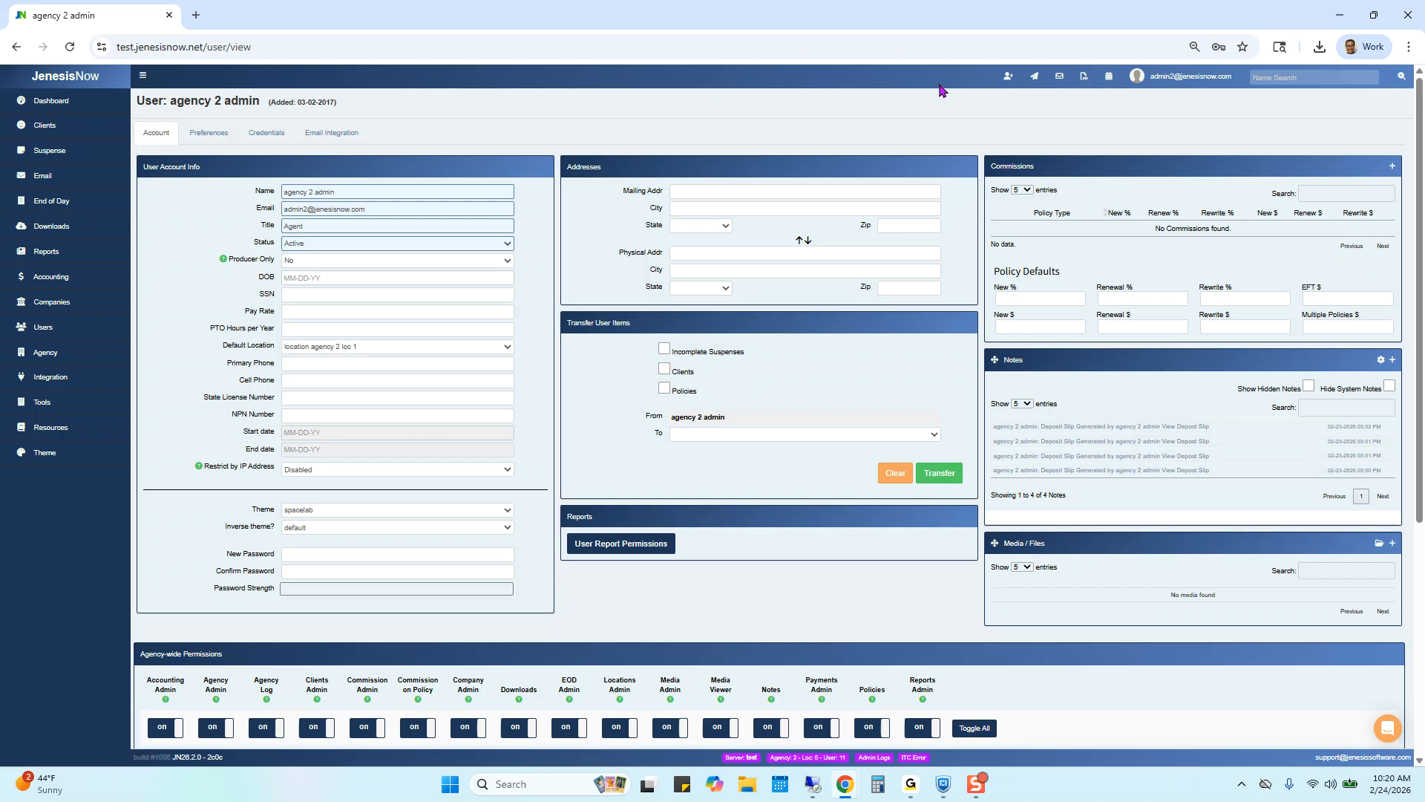
Step: Open the signed-in user's time clock, examine its clock-in options and recent times, and close it without clocking in
{"action": "left_click", "coordinate": [1152, 82]}
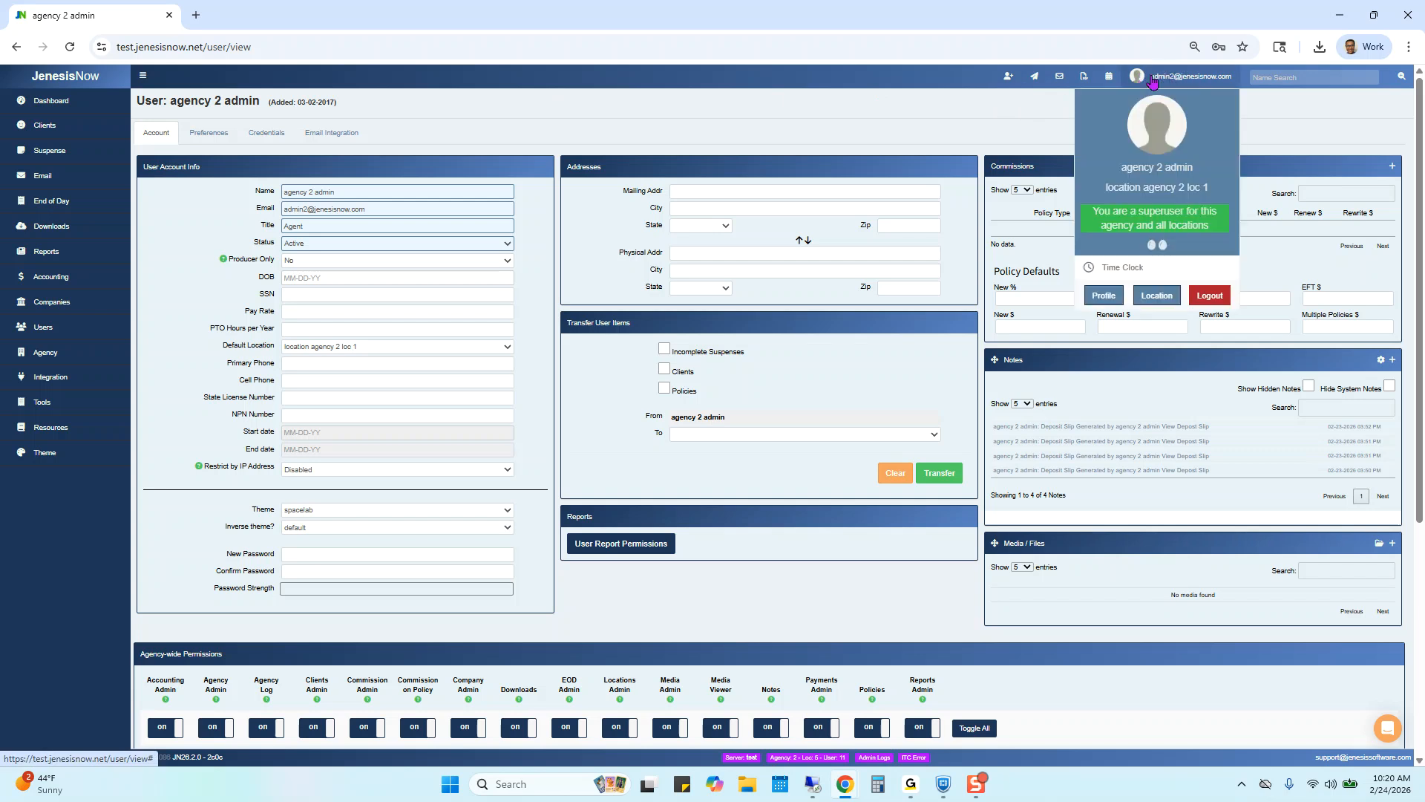
{"action": "left_click", "coordinate": [1111, 268]}
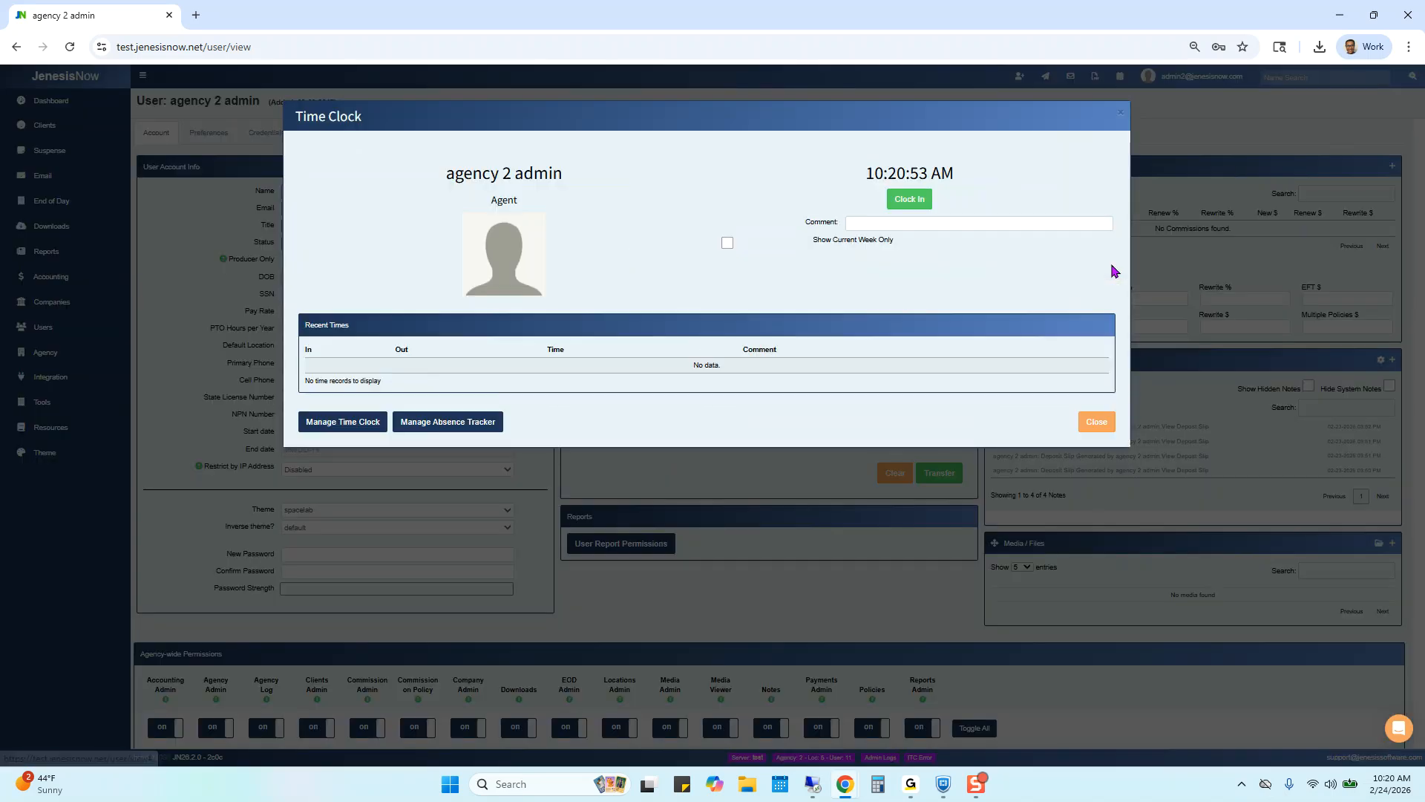
{"action": "left_click", "coordinate": [1094, 423]}
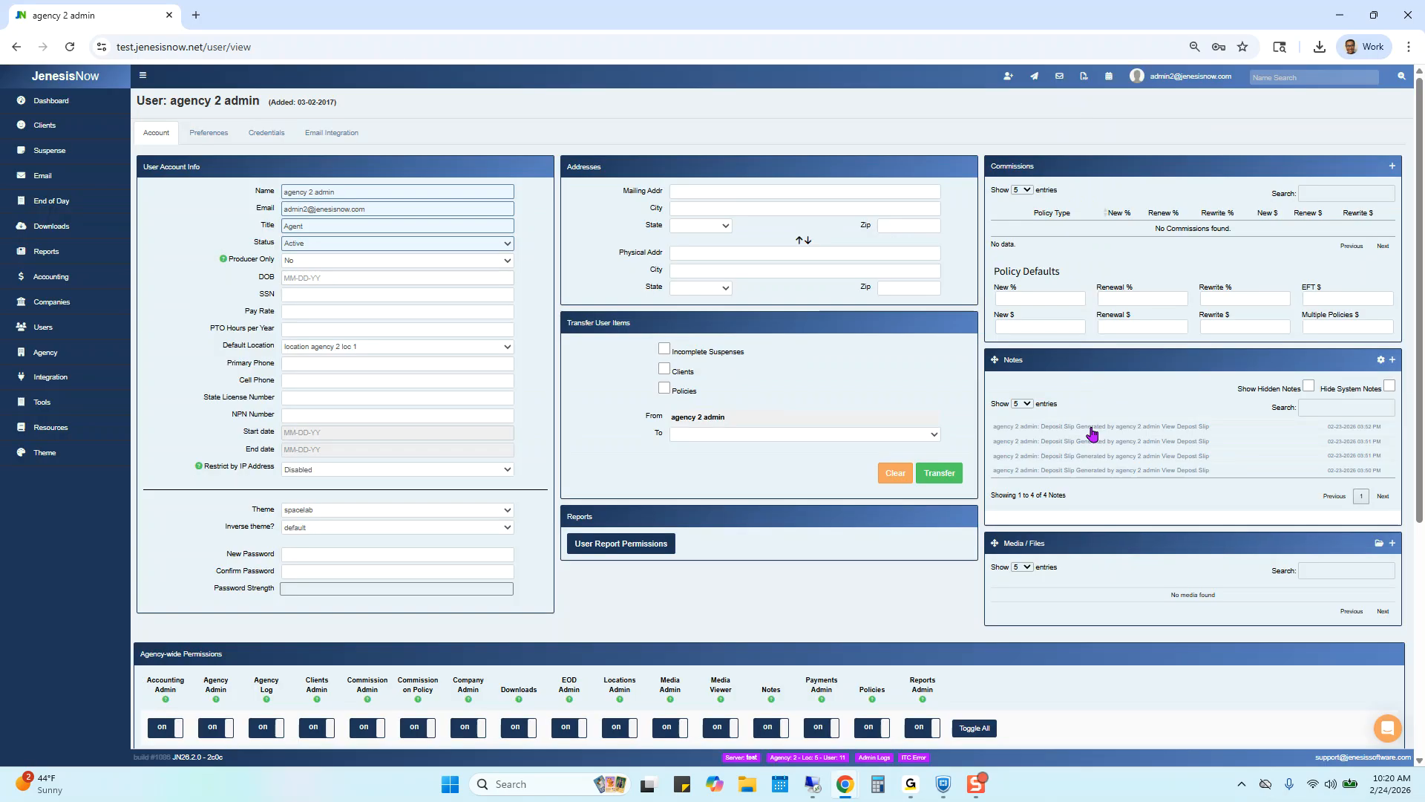